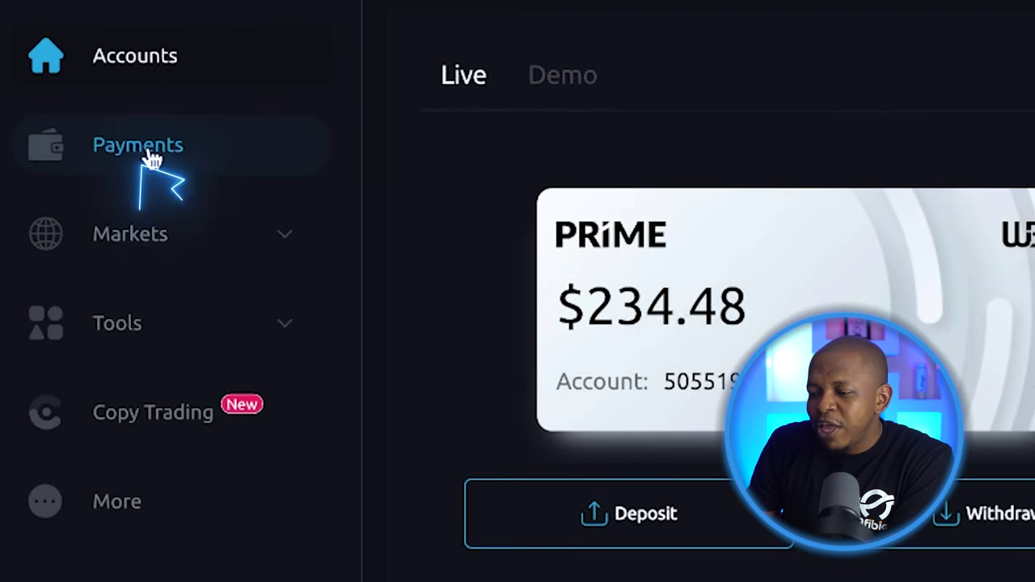
- Open the payments section and review the currencies, fees and amount limits of the e-payment deposit methods
click(149, 157)
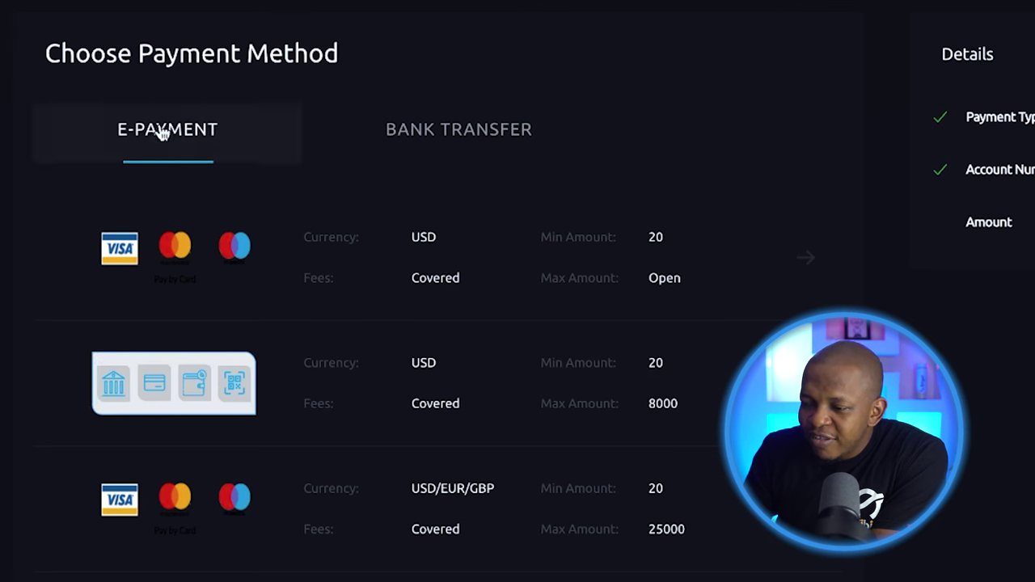
scroll(154, 204, down, 2)
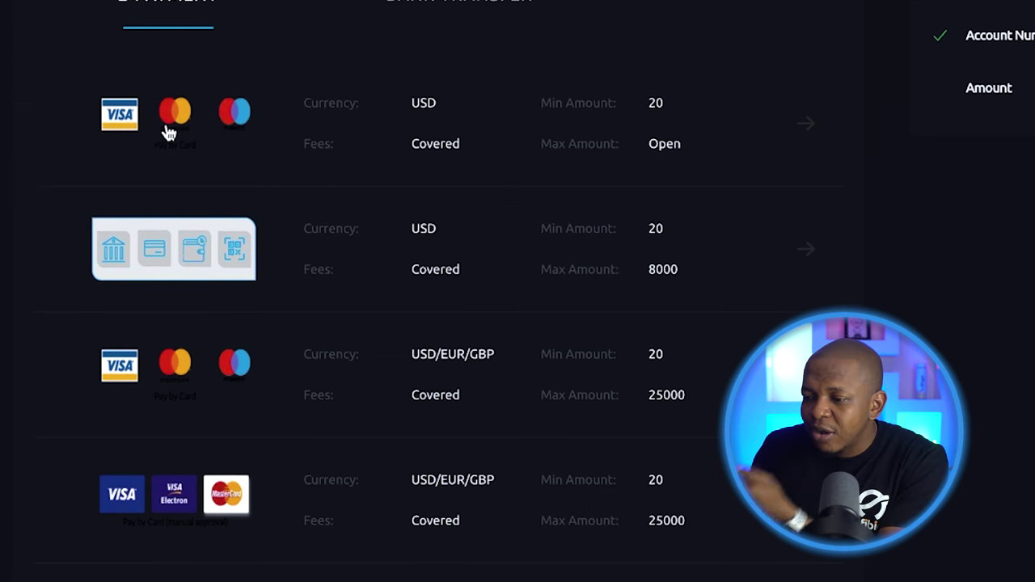
scroll(138, 233, down, 4)
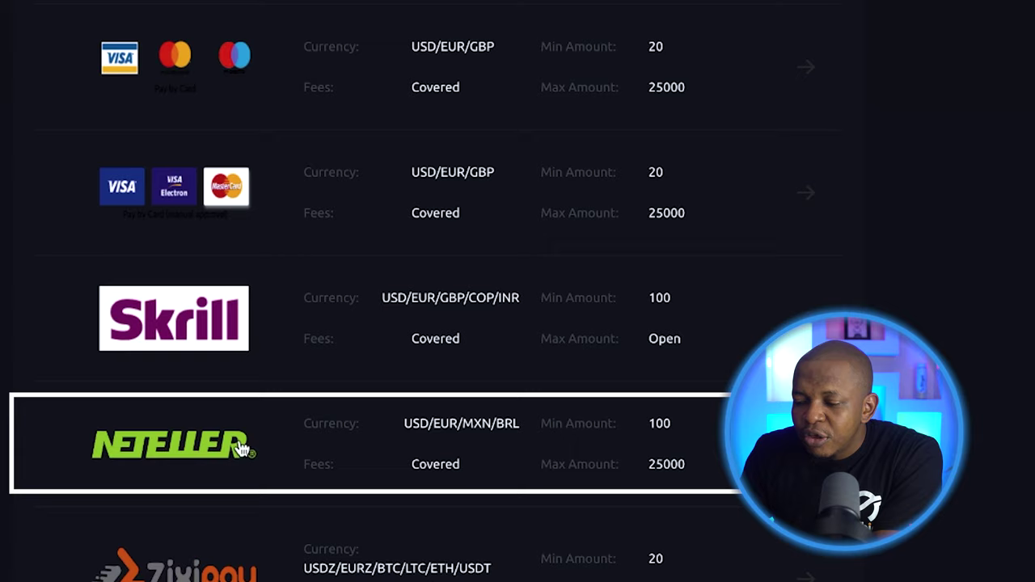
scroll(170, 475, down, 2)
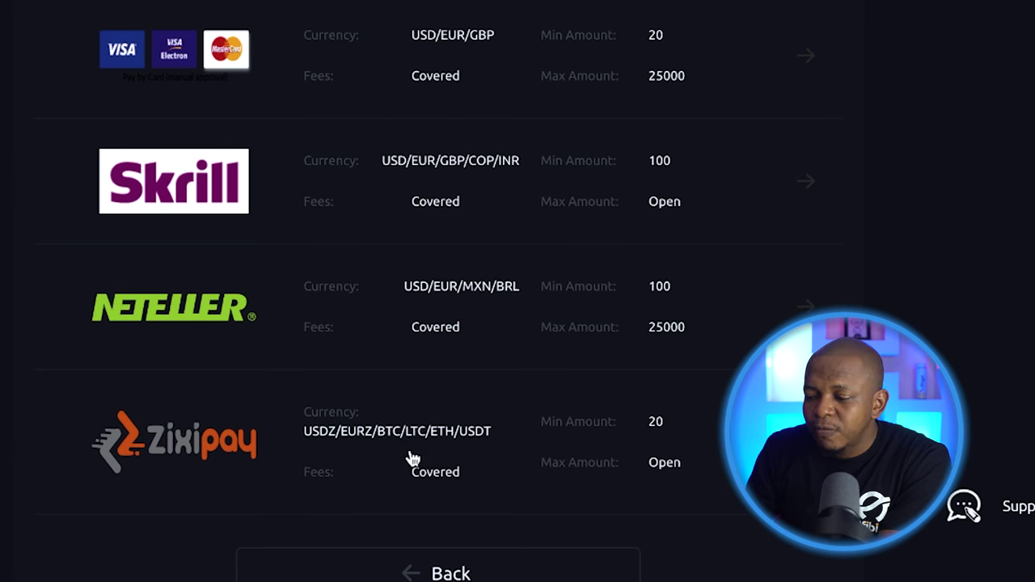
- Submit a $100 deposit through Nigeria Local Bank and acknowledge the bank transfer conditions
scroll(385, 465, up, 3)
scroll(387, 462, up, 1)
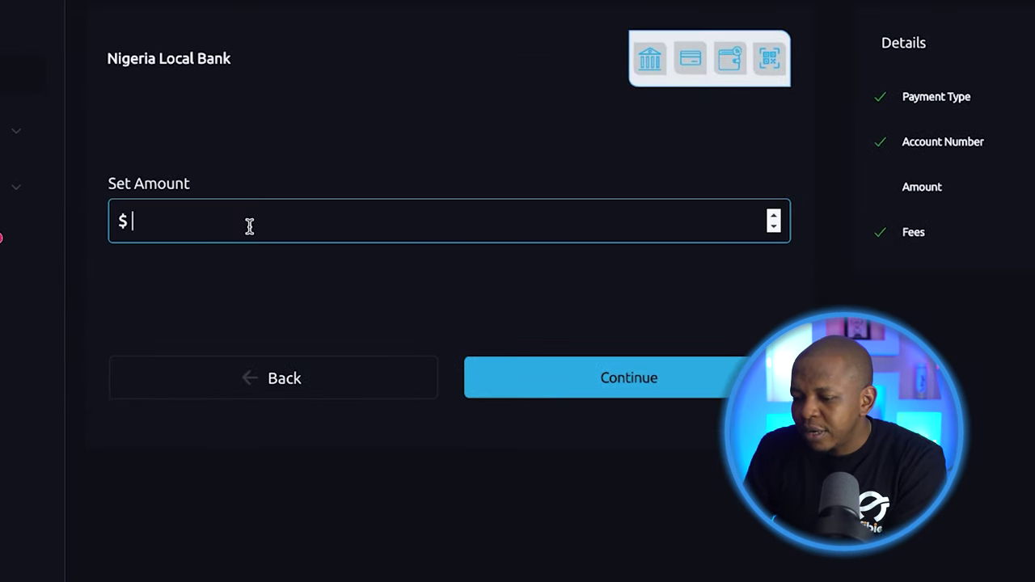
text(100)
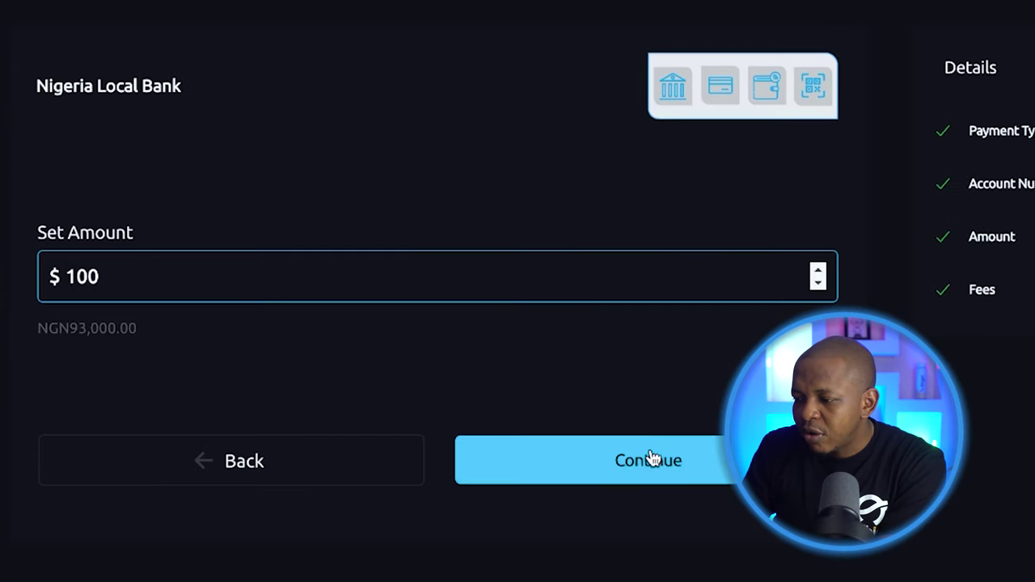
click(661, 468)
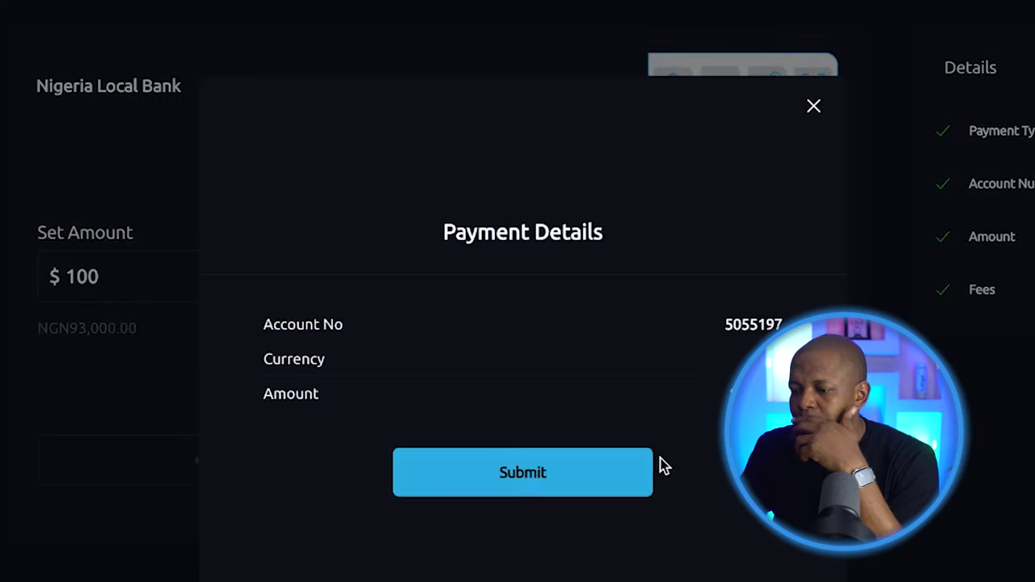
click(526, 548)
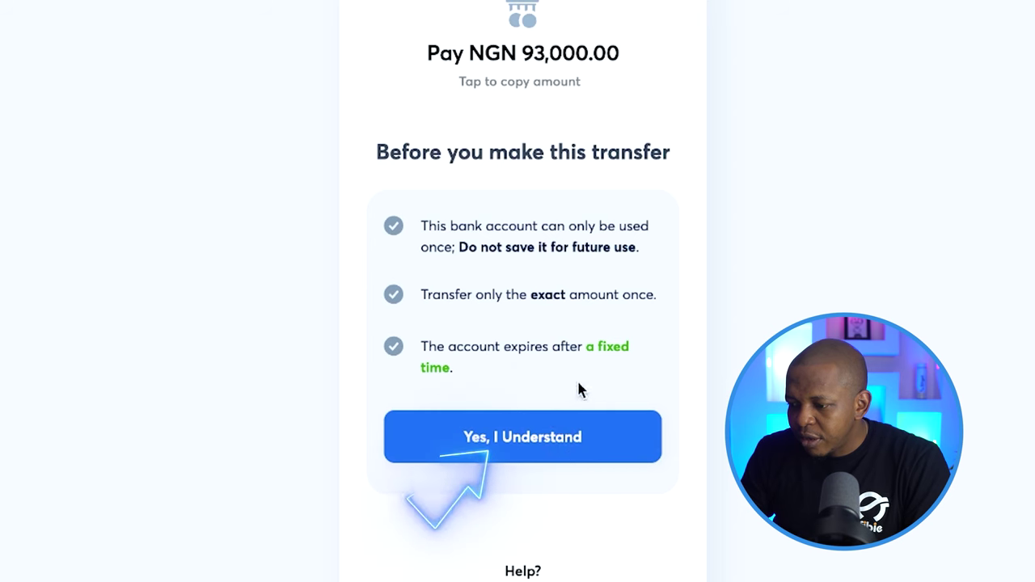
click(541, 439)
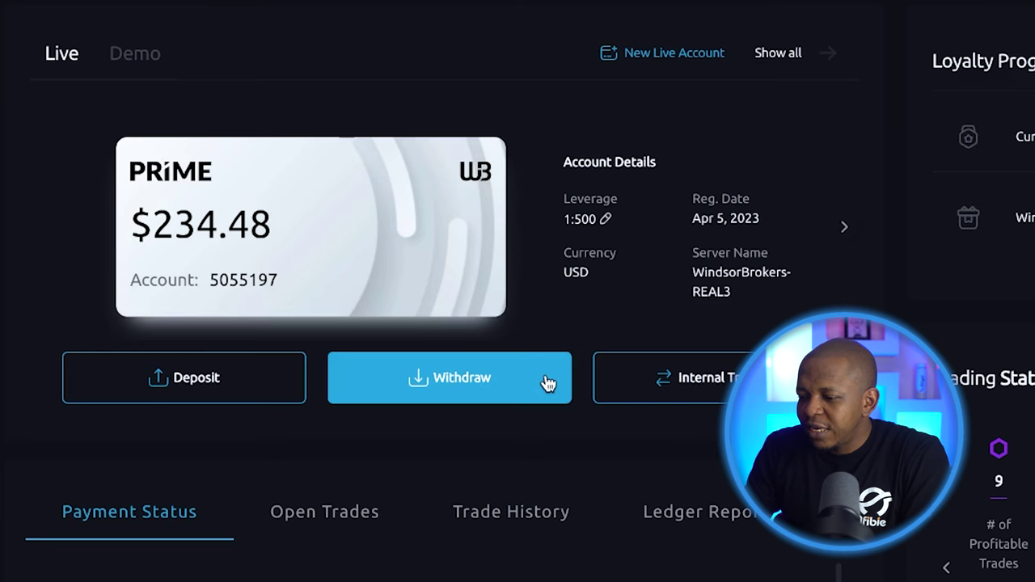
- Check the payments page and return to the accounts overview to examine the live account's funding options and payment status
scroll(548, 381, down, 1)
scroll(547, 380, up, 1)
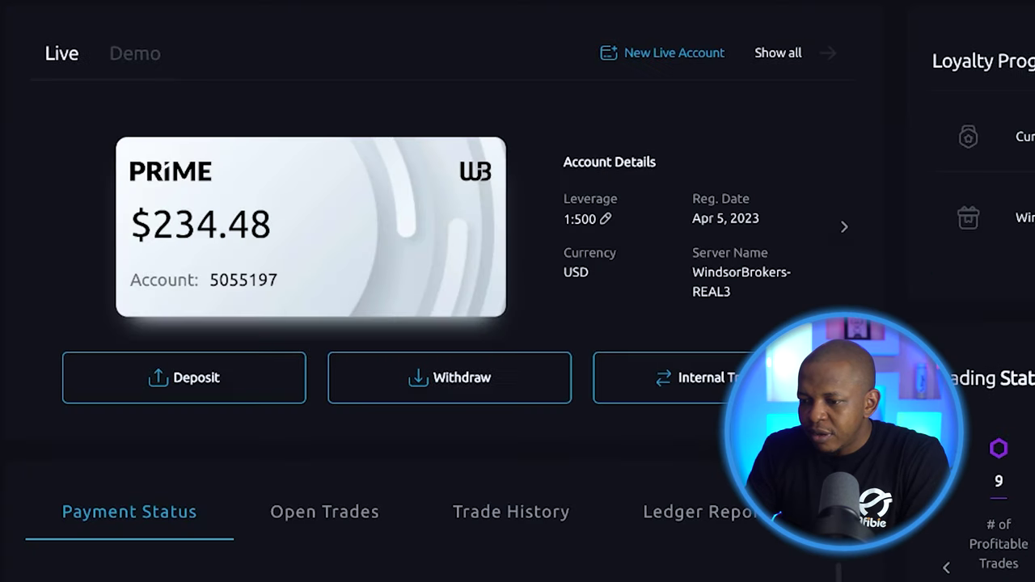
click(70, 108)
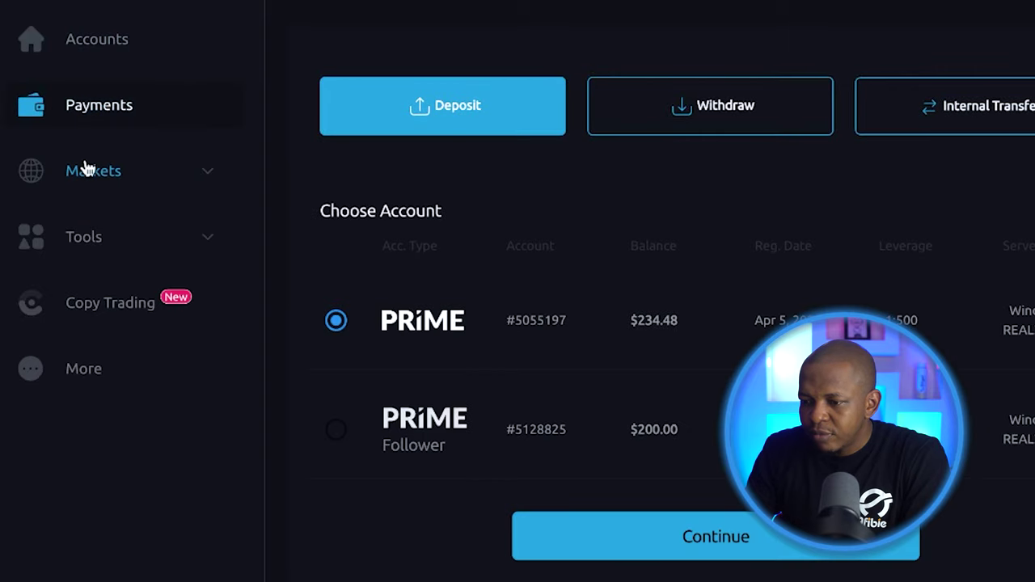
click(107, 61)
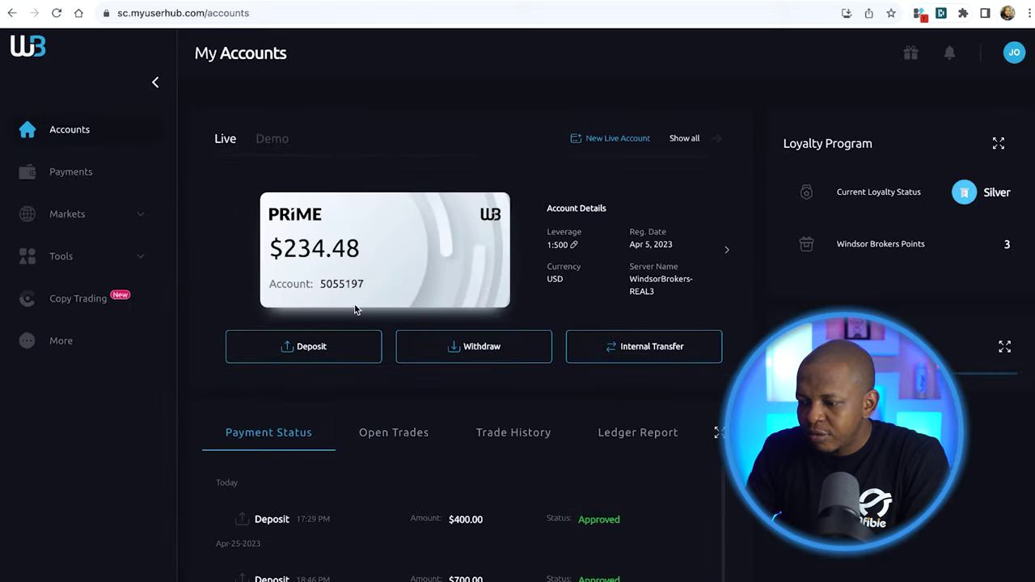
scroll(354, 309, down, 1)
scroll(354, 309, up, 1)
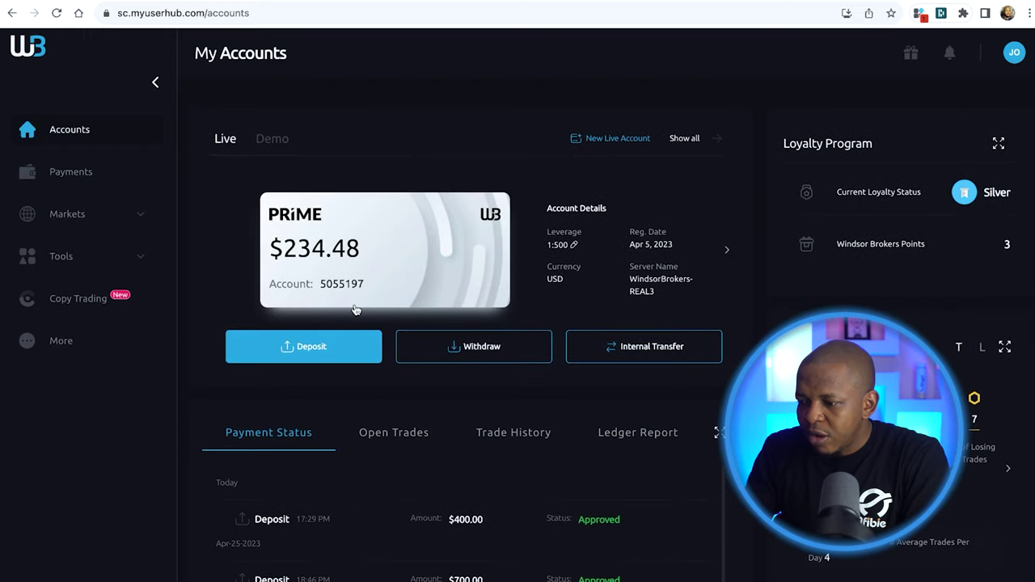
scroll(354, 309, down, 1)
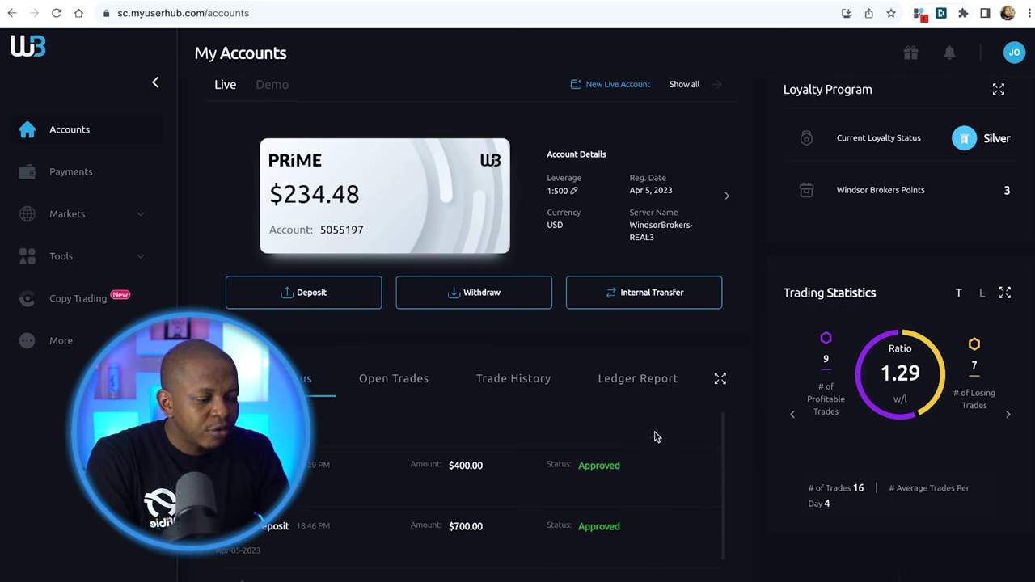
- View the available support options, close them, and open the broker's contacts
click(849, 559)
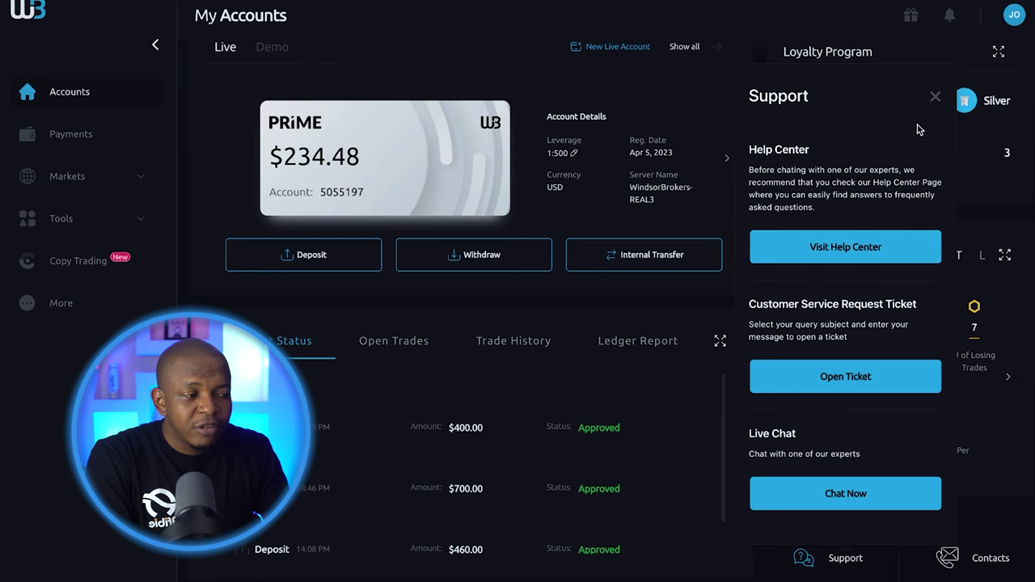
click(937, 99)
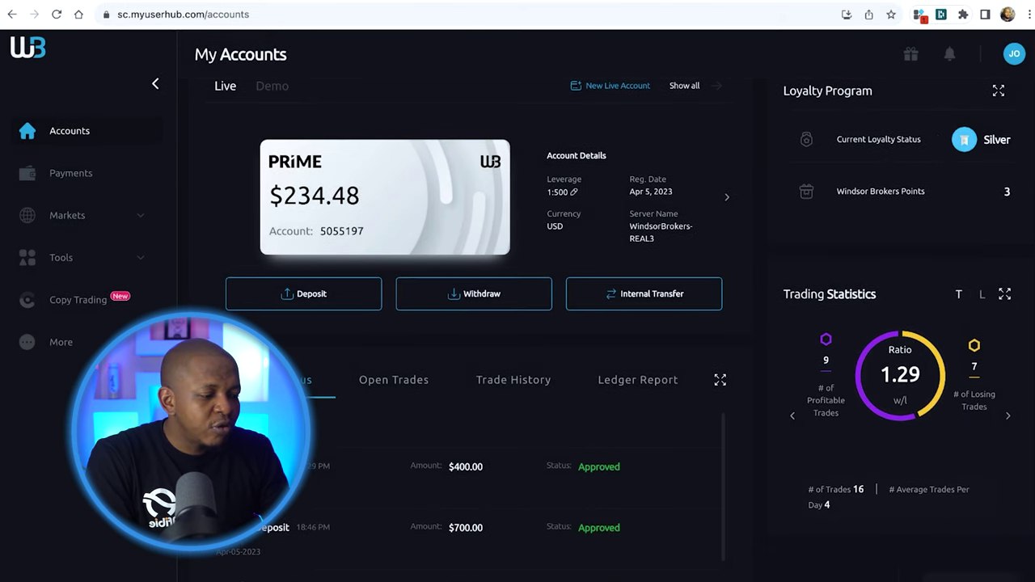
click(974, 558)
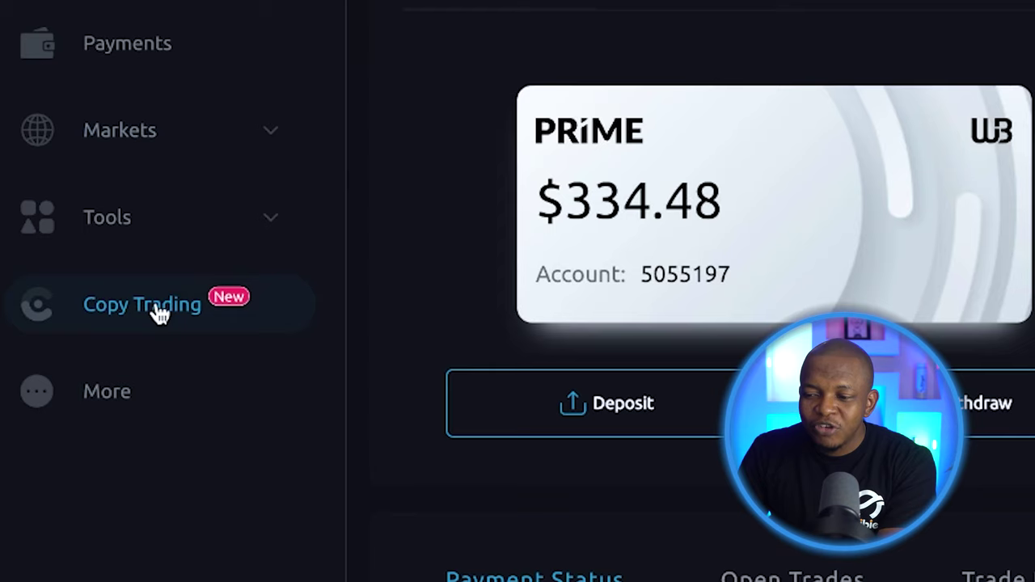
- Open the Copy Trading section
click(159, 314)
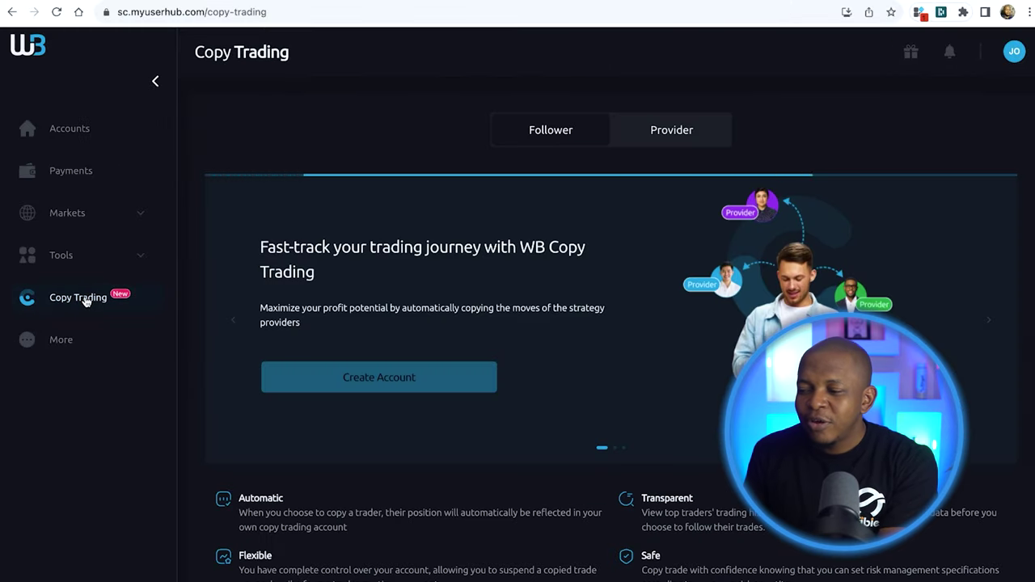
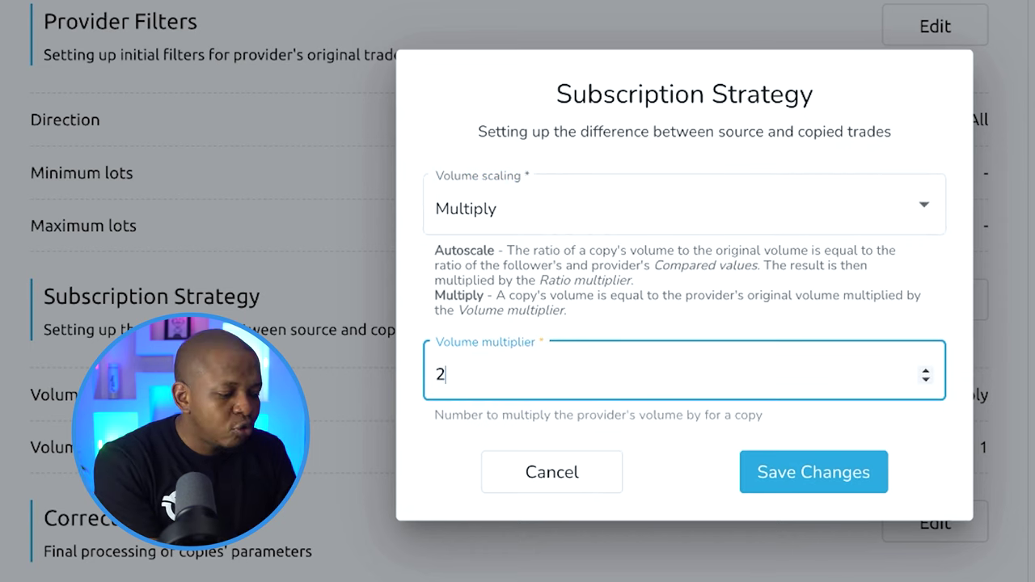
- Try volume multipliers of 0.5 and 2 in the subscription strategy, finishing with a multiplier of 1
key(BackSpace)
text(0.5)
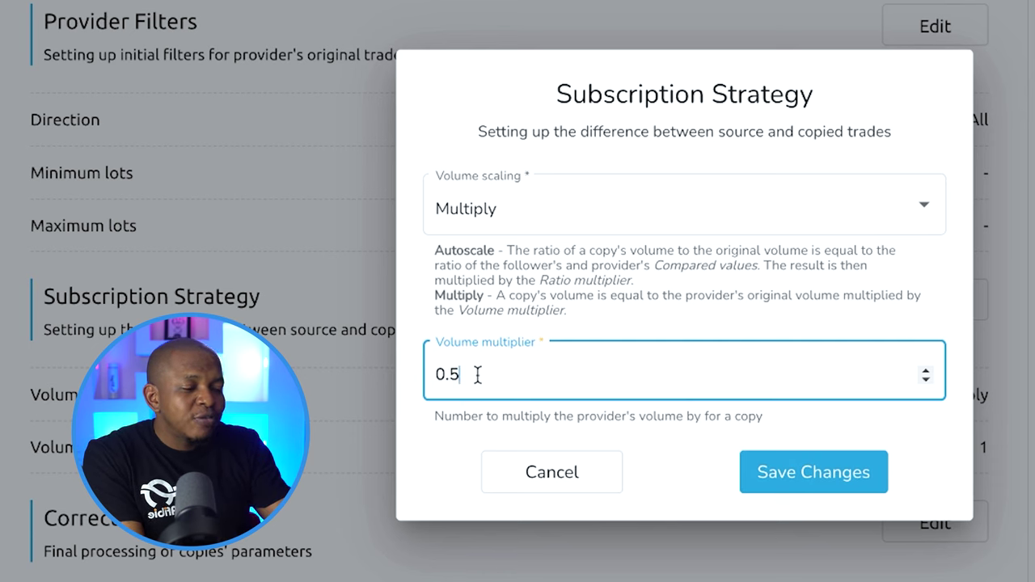
key(BackSpace)
key(BackSpace)
key(BackSpace)
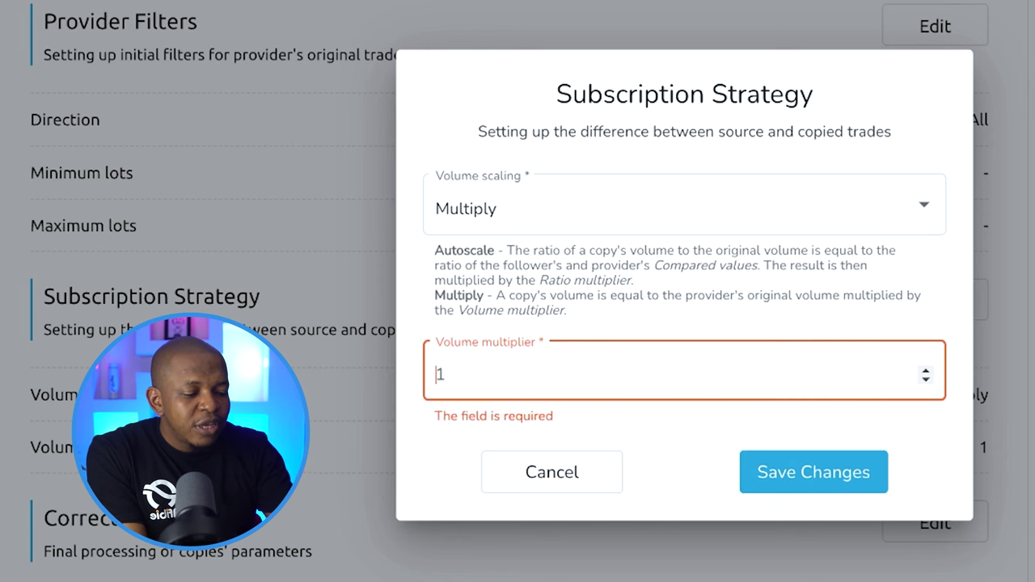
text(2)
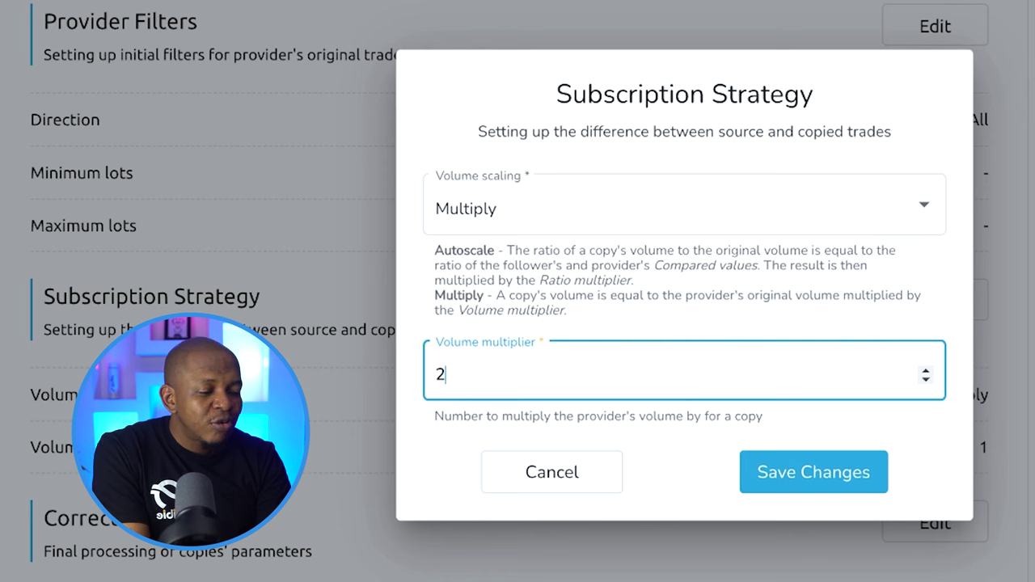
key(BackSpace)
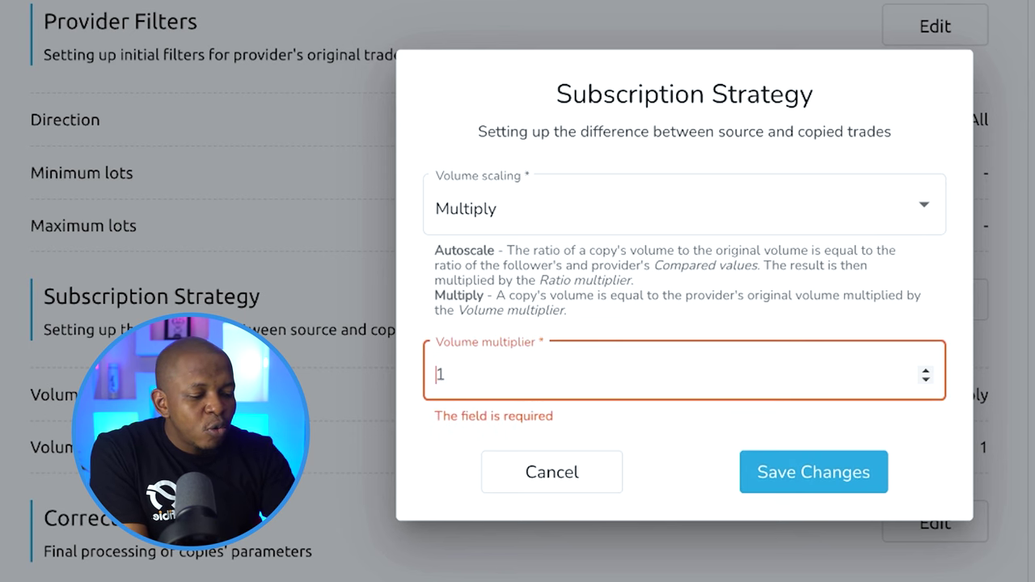
text(1)
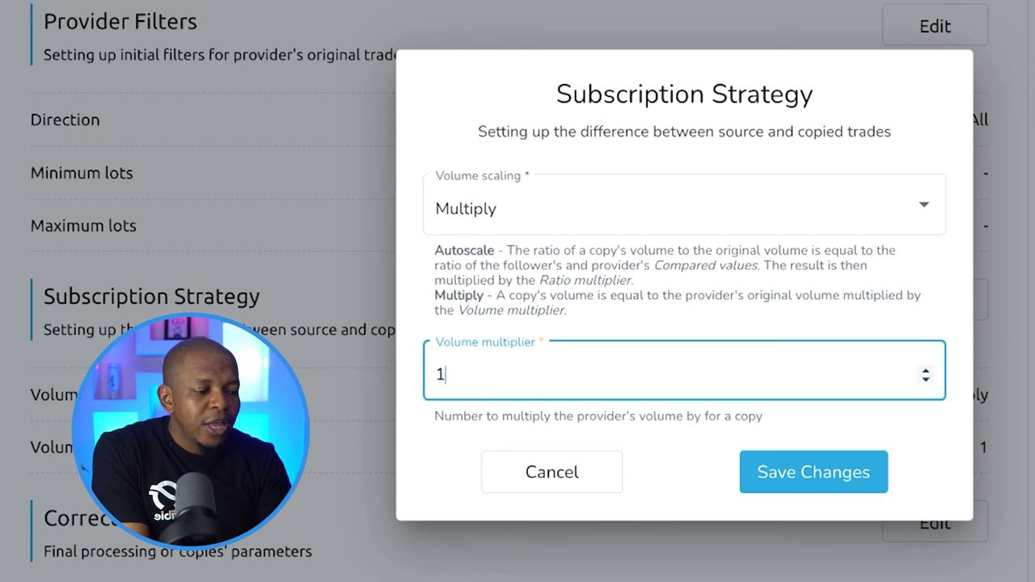
- Change the subscription strategy's volume scaling to Autoscale and save it with Equity as compared value and ratio multiplier 1
click(825, 218)
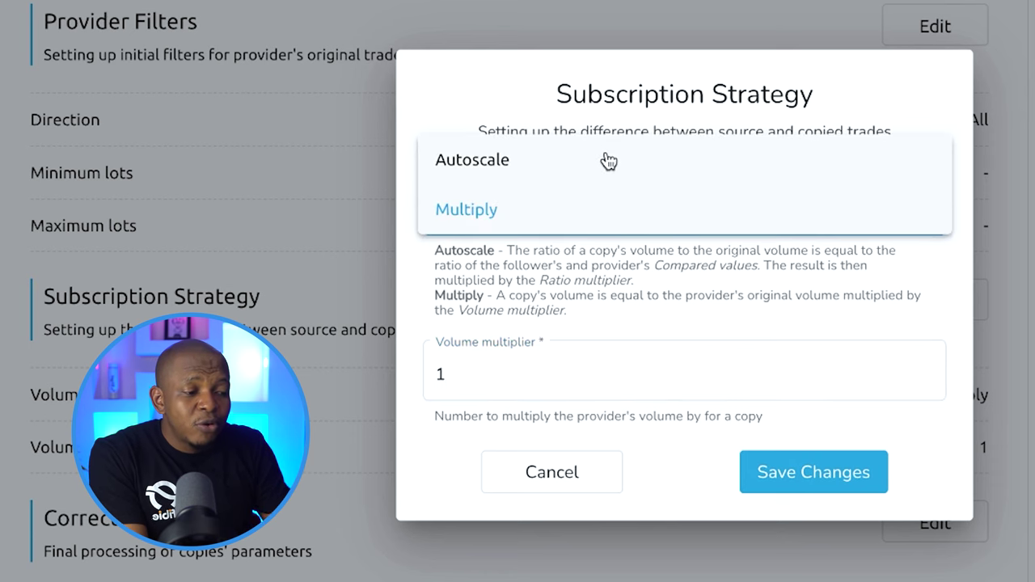
click(608, 161)
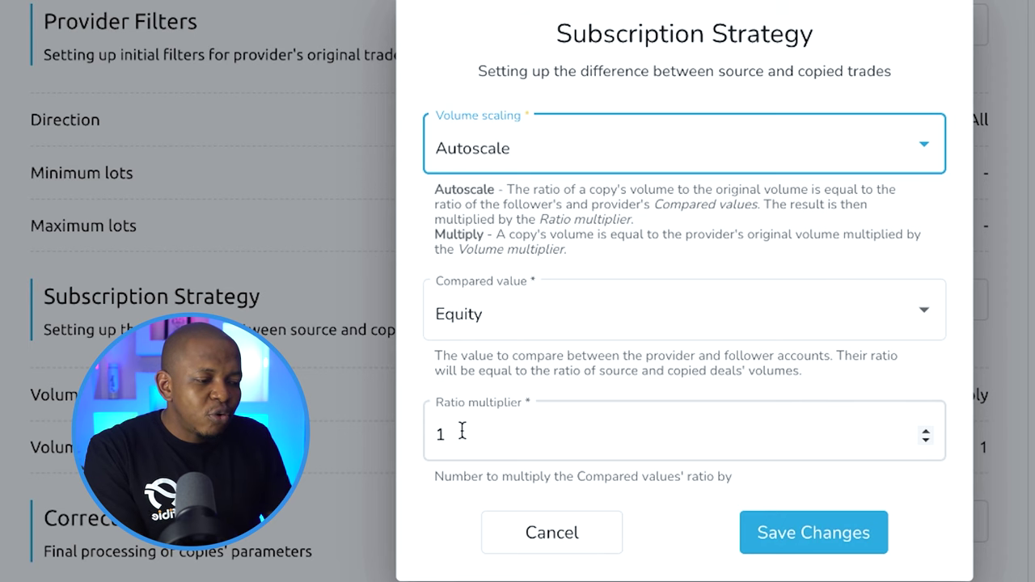
click(816, 532)
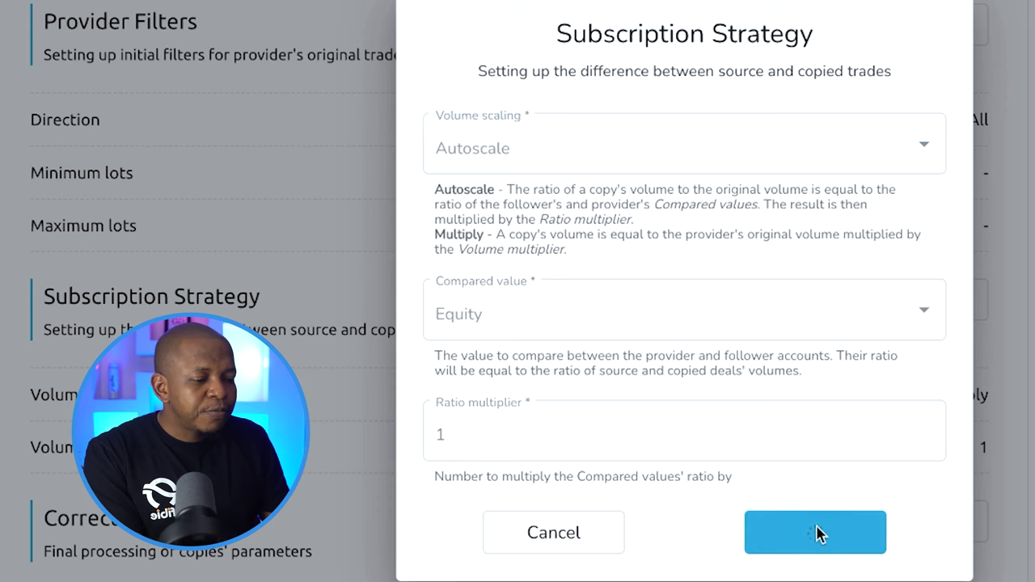
- Open the subscription's Correction settings and save them with the maximum open volume left empty
scroll(815, 533, down, 2)
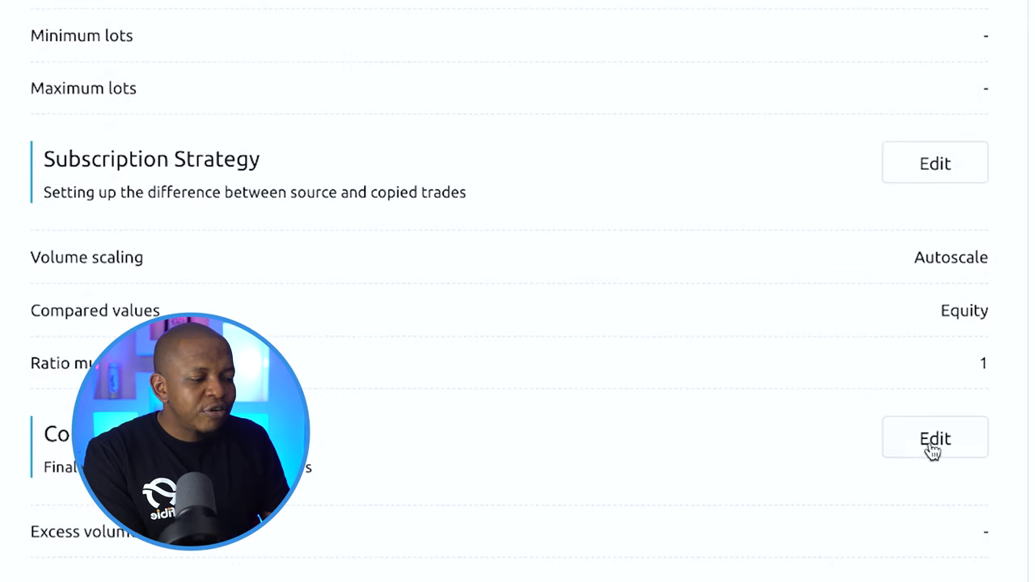
click(957, 437)
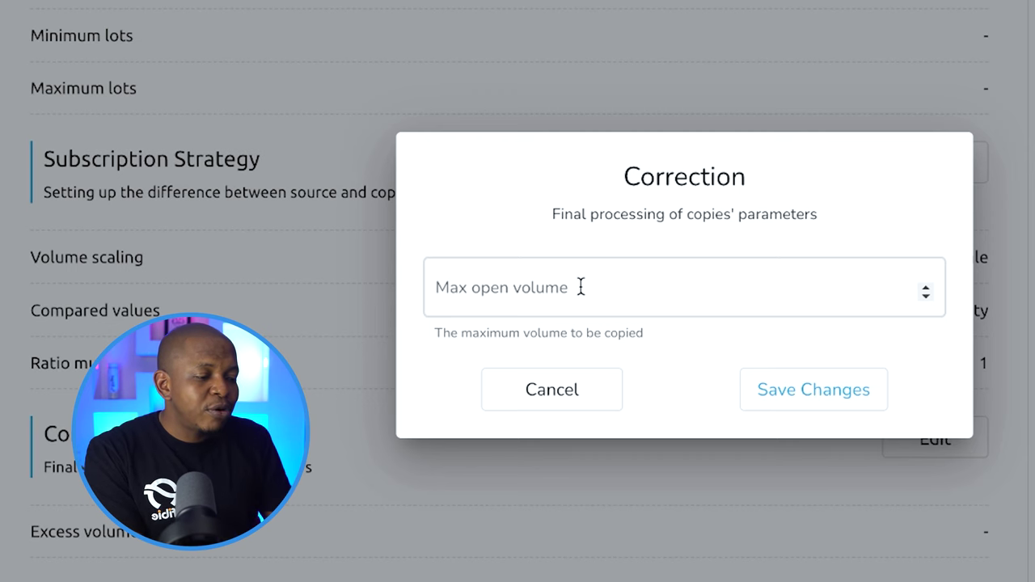
click(817, 393)
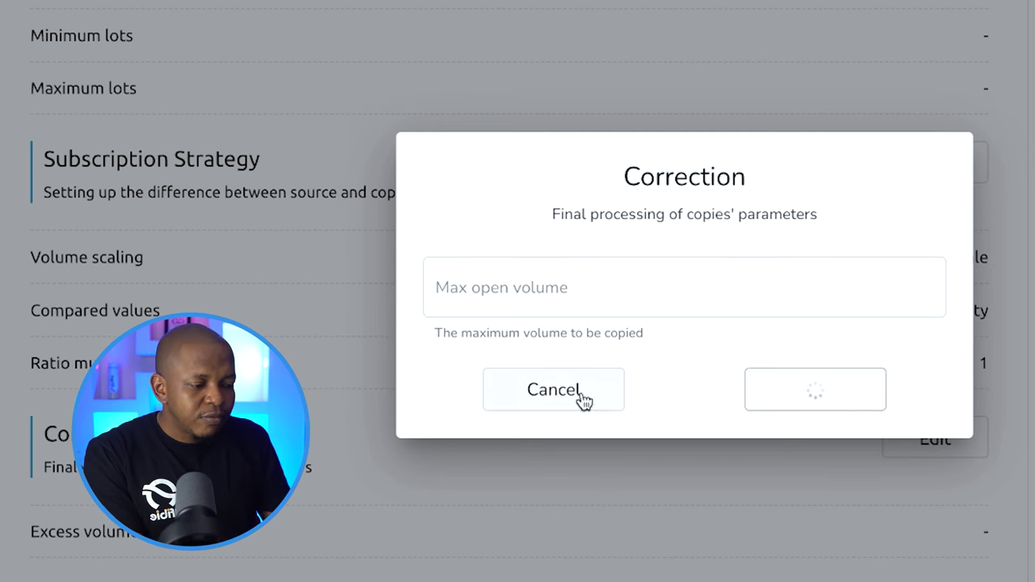
- Start a new risk management rule, trying Total loss and Total profit before choosing Floating loss as its parameter
scroll(554, 388, down, 3)
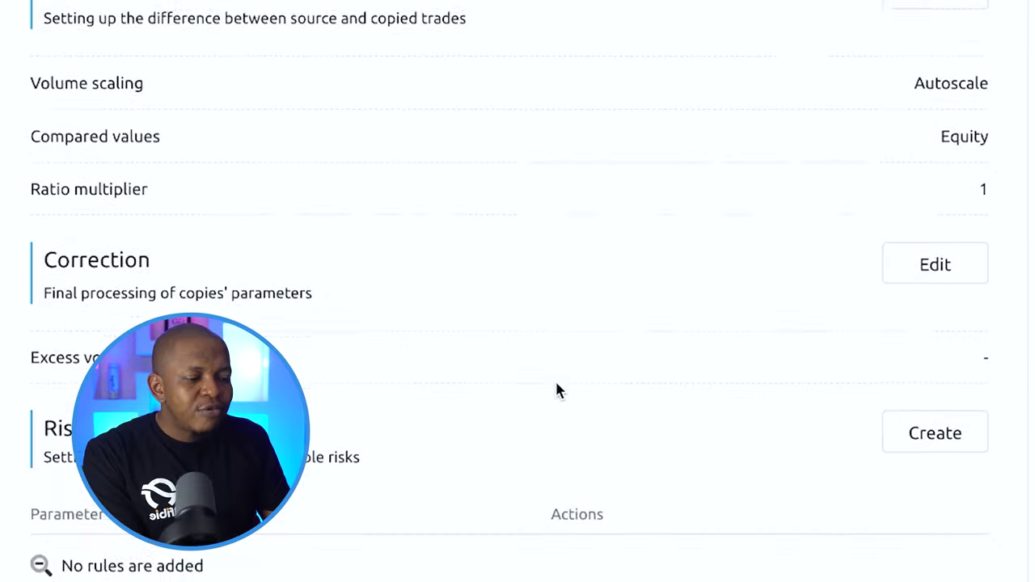
click(961, 354)
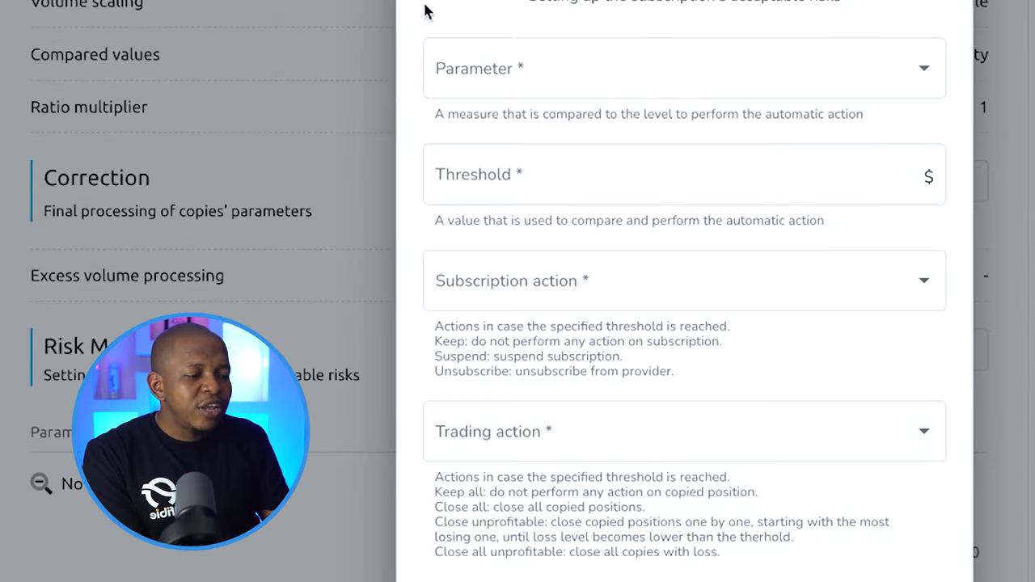
click(624, 77)
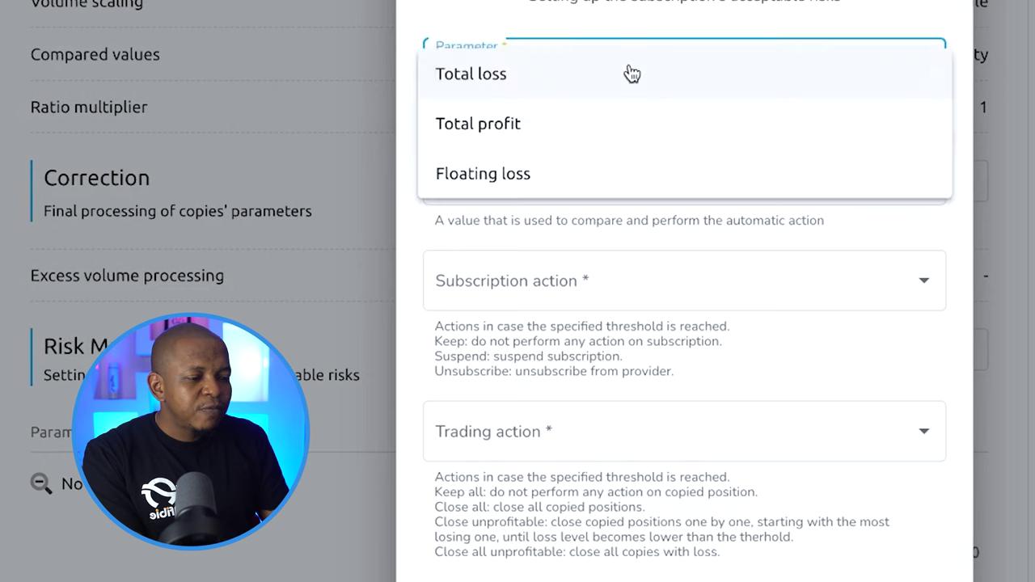
click(554, 83)
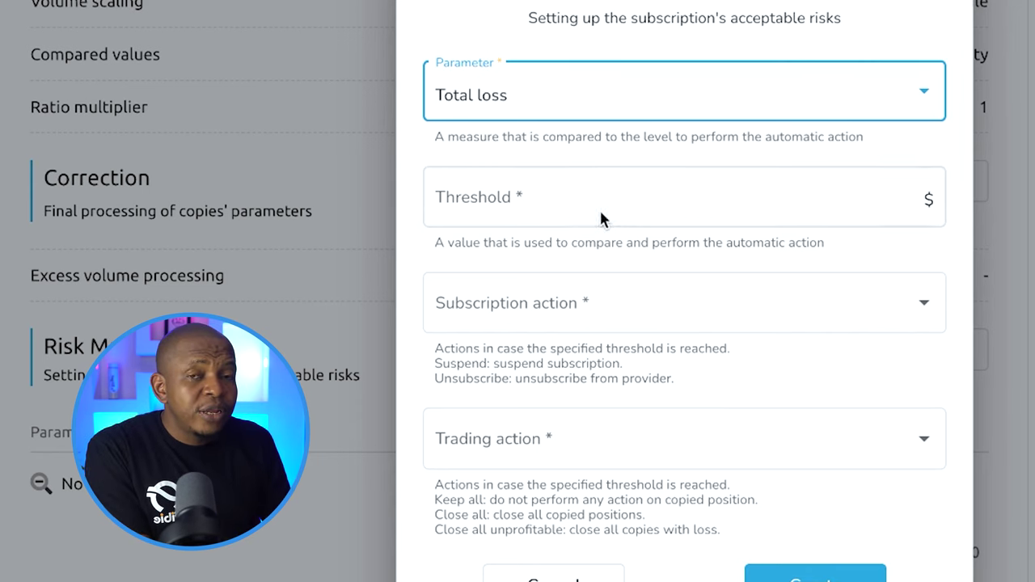
click(565, 99)
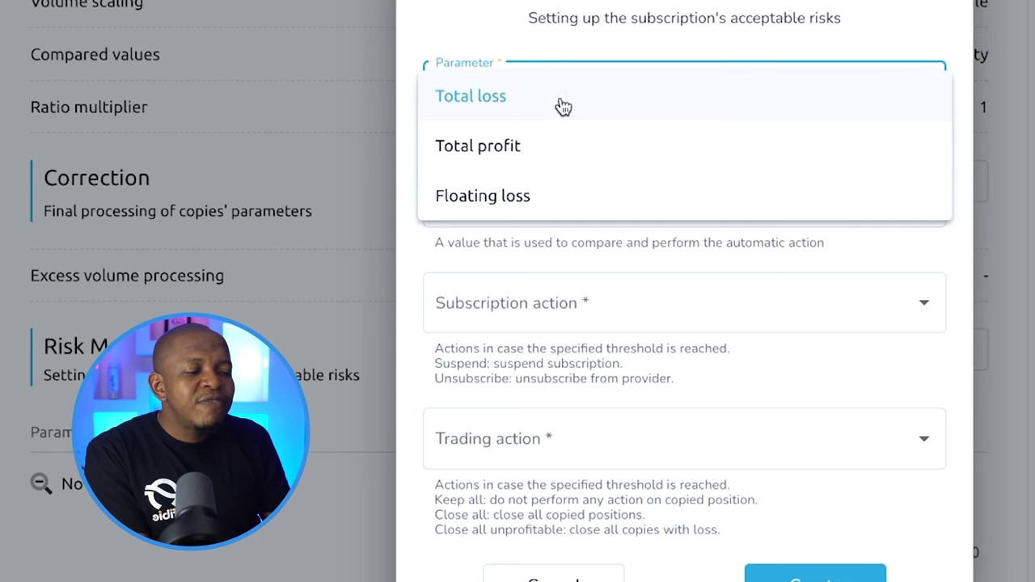
click(537, 159)
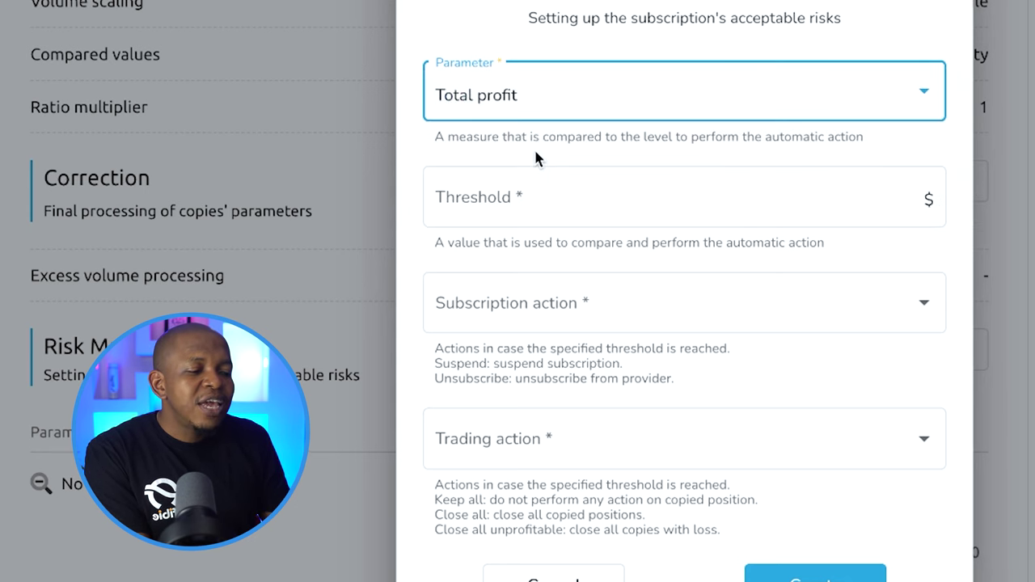
click(569, 115)
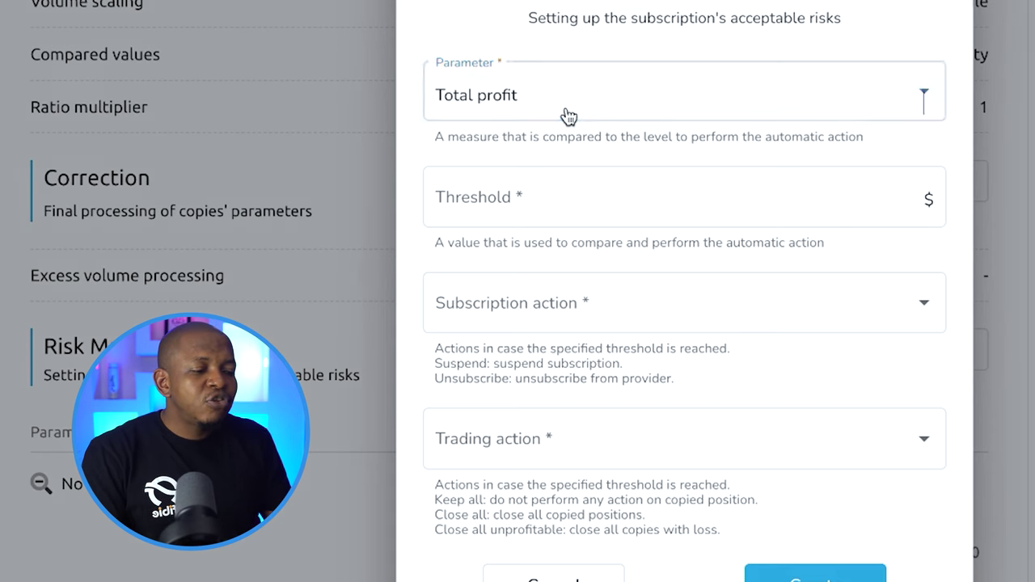
click(557, 151)
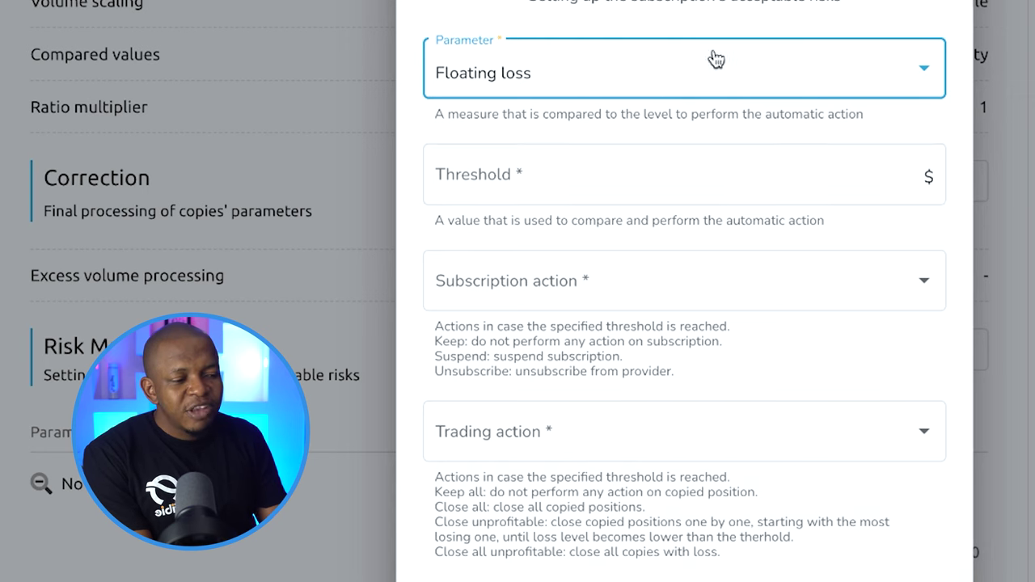
- Set the risk management rule's threshold to 100 $
click(603, 173)
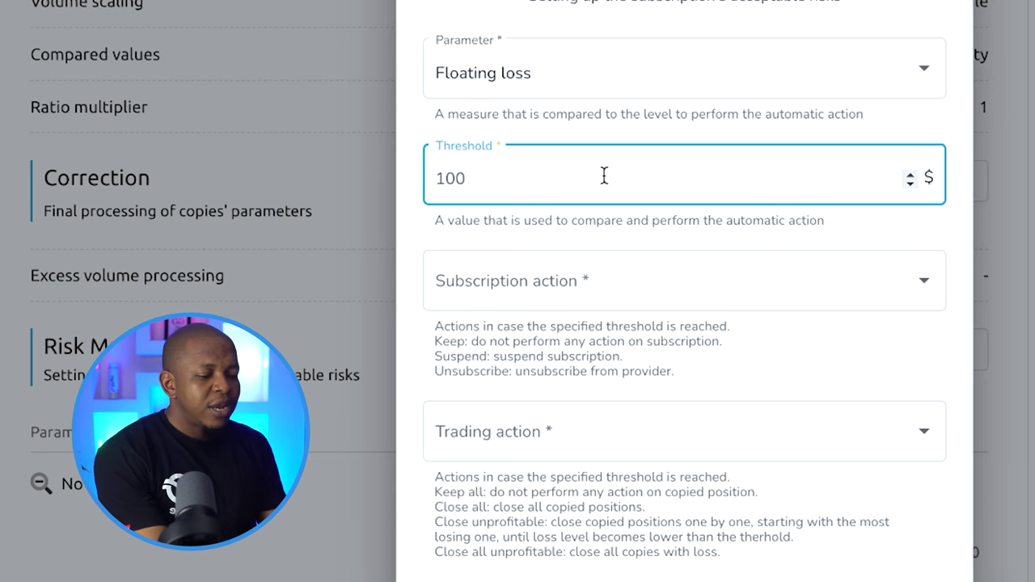
text(1)
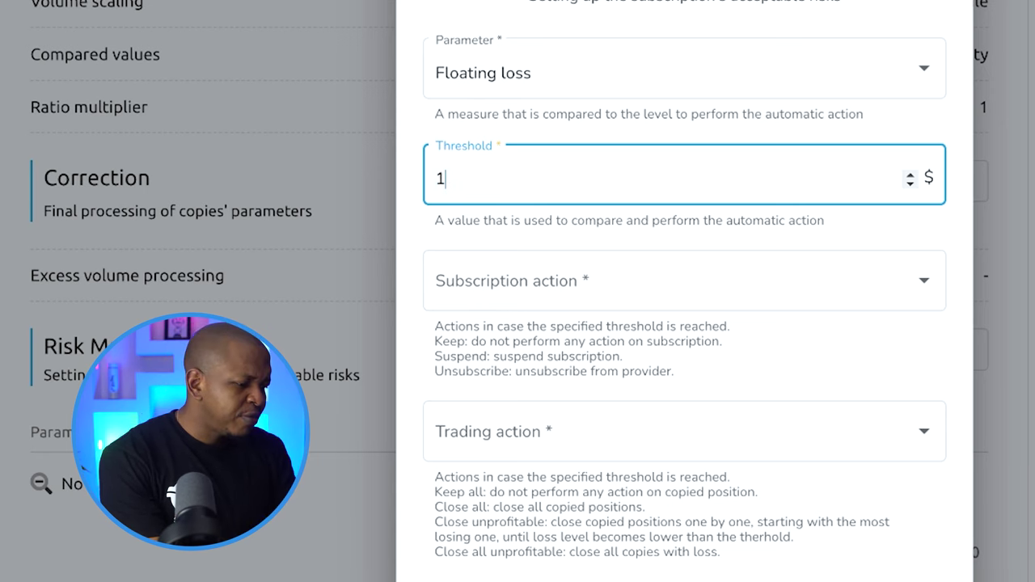
text(00)
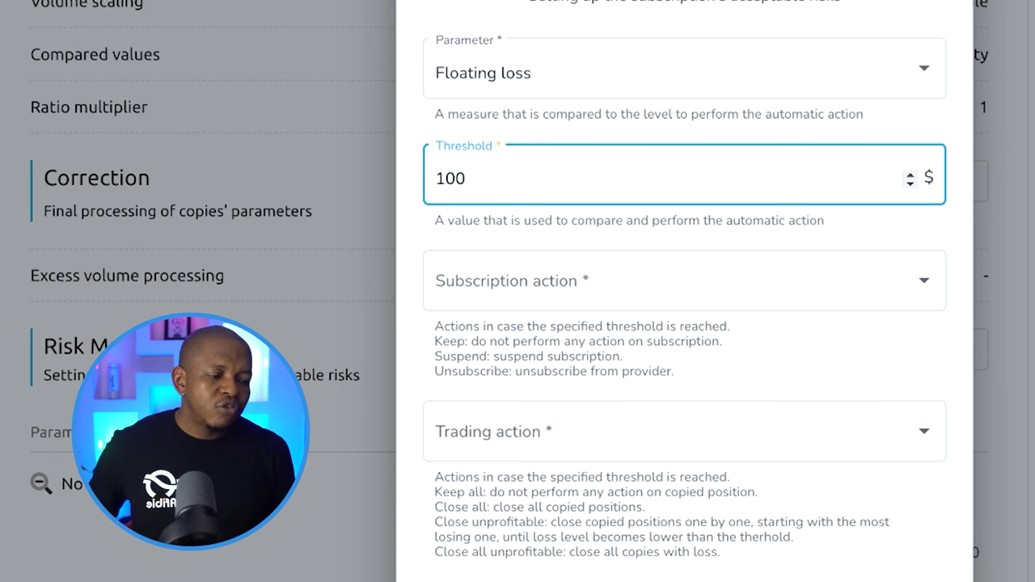
click(575, 236)
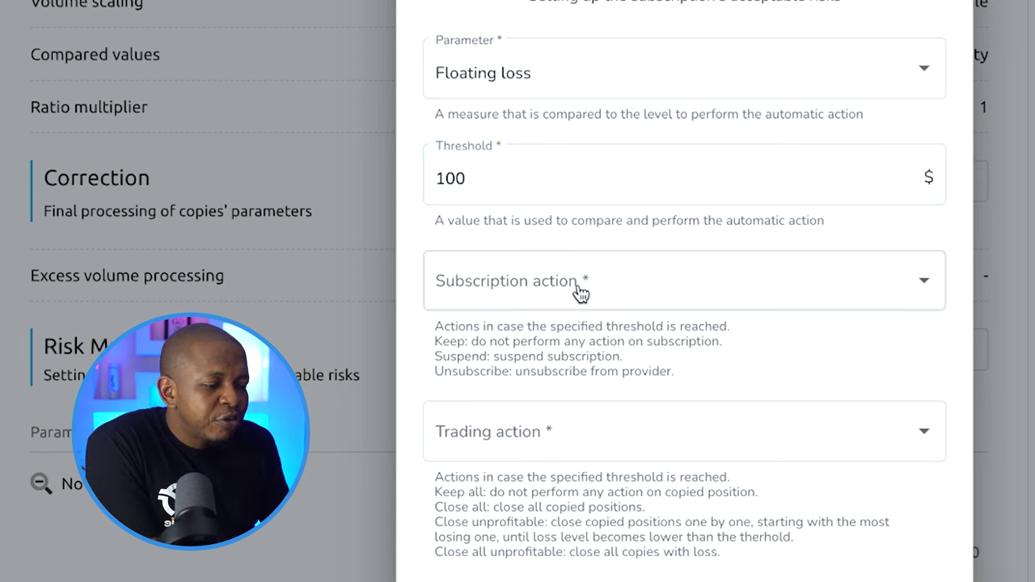
- Set the rule's subscription action to Keep and its trading action to Keep all, and create the rule
click(778, 287)
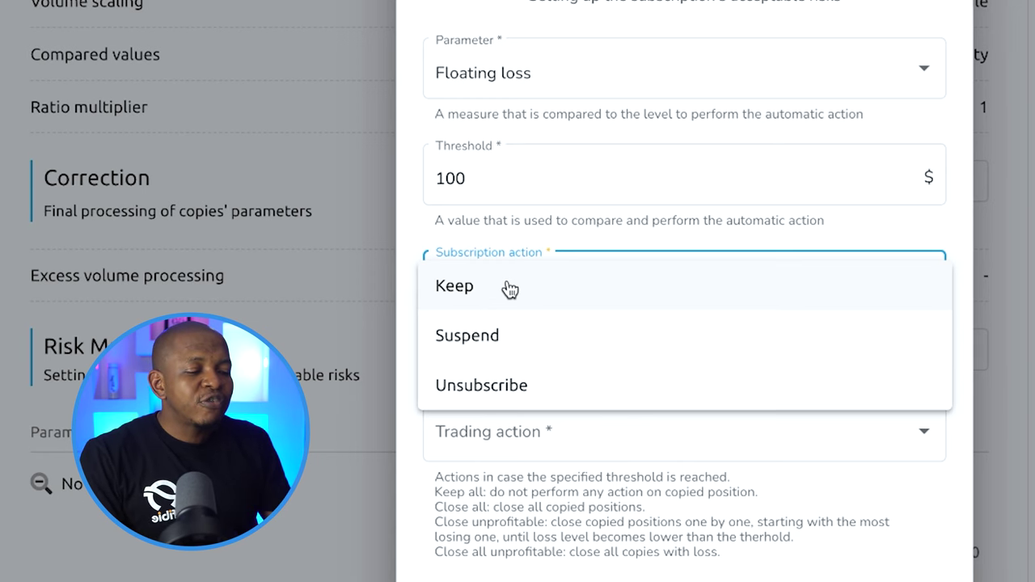
click(706, 274)
click(776, 433)
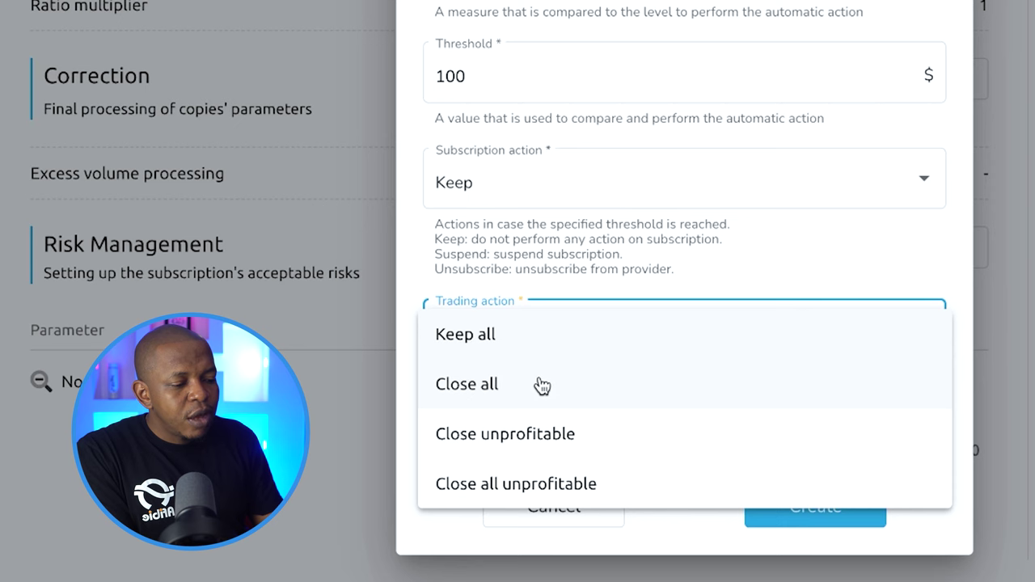
click(536, 340)
click(828, 507)
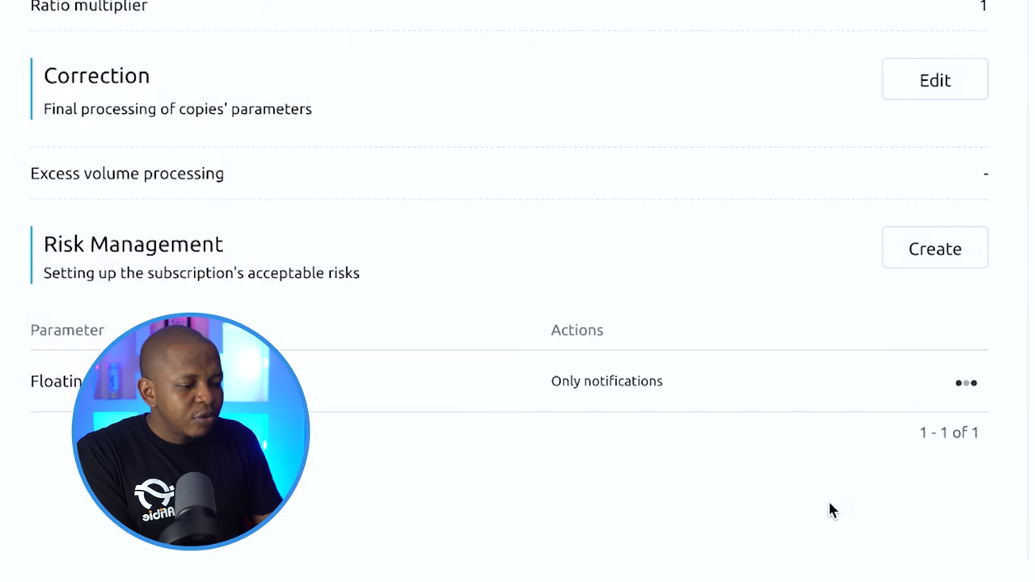
- Activate the subscription's position copying with the provider's current positions set to Ignore
scroll(831, 508, up, 7)
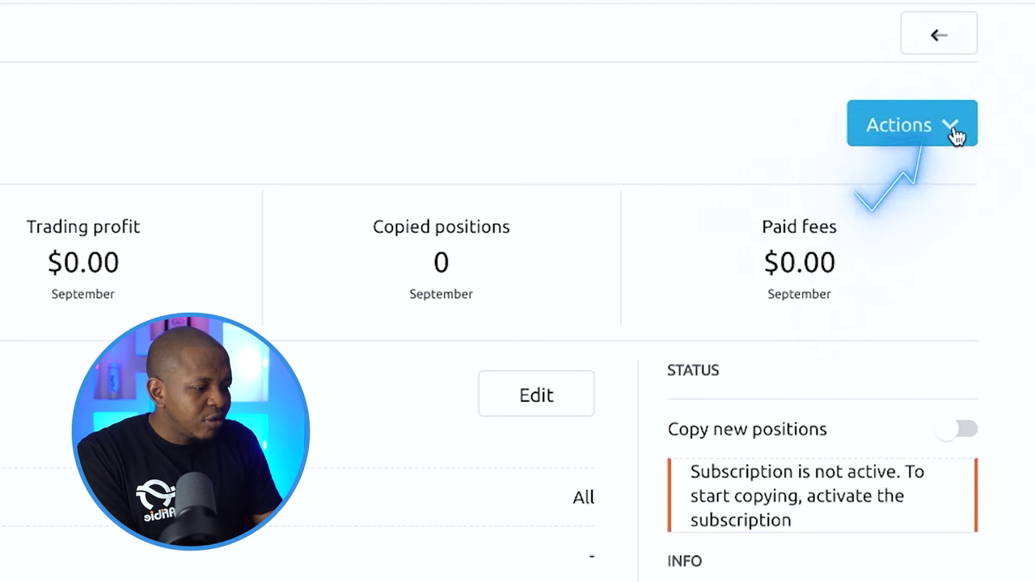
click(954, 128)
click(922, 186)
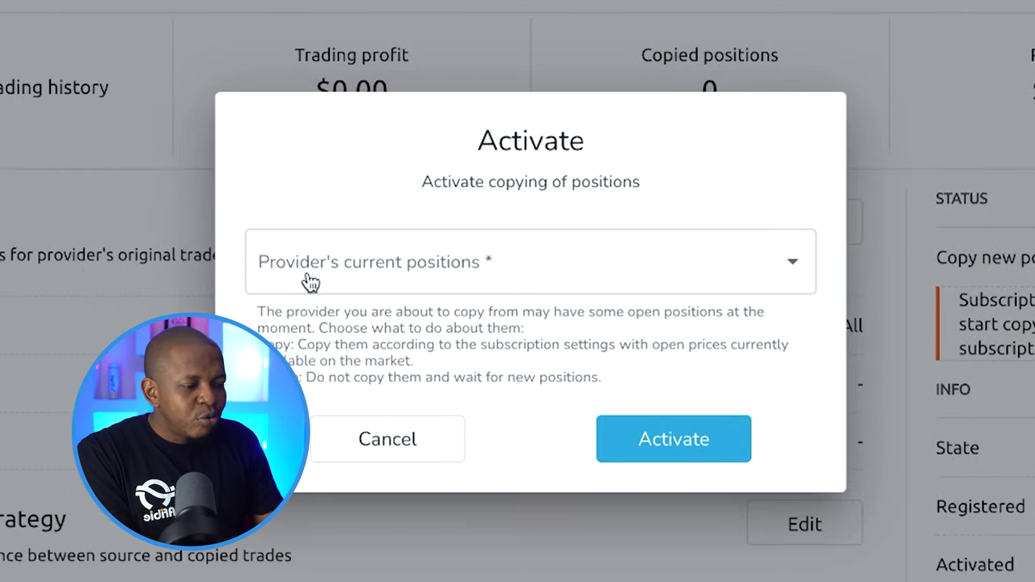
click(696, 268)
click(300, 322)
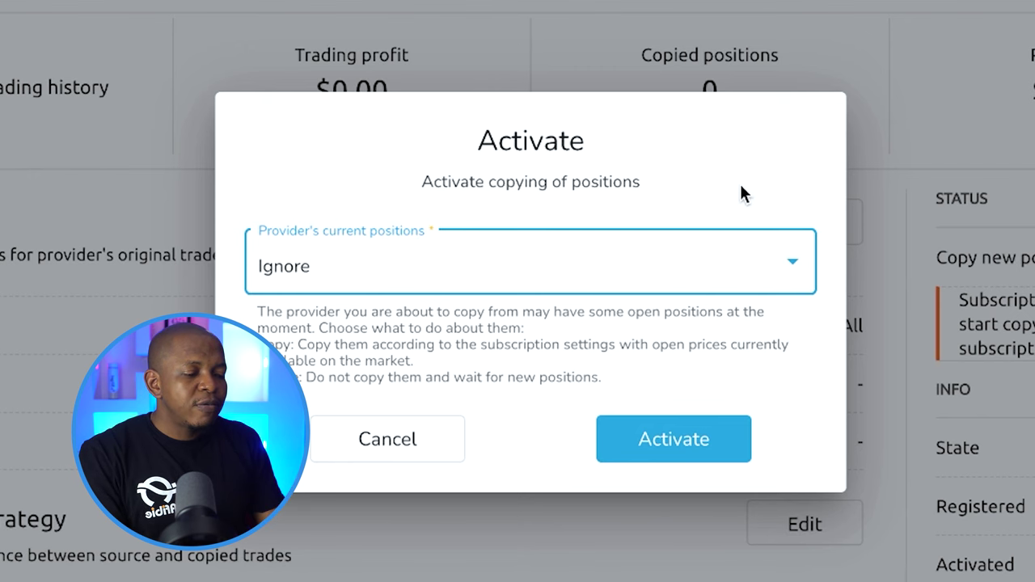
click(687, 451)
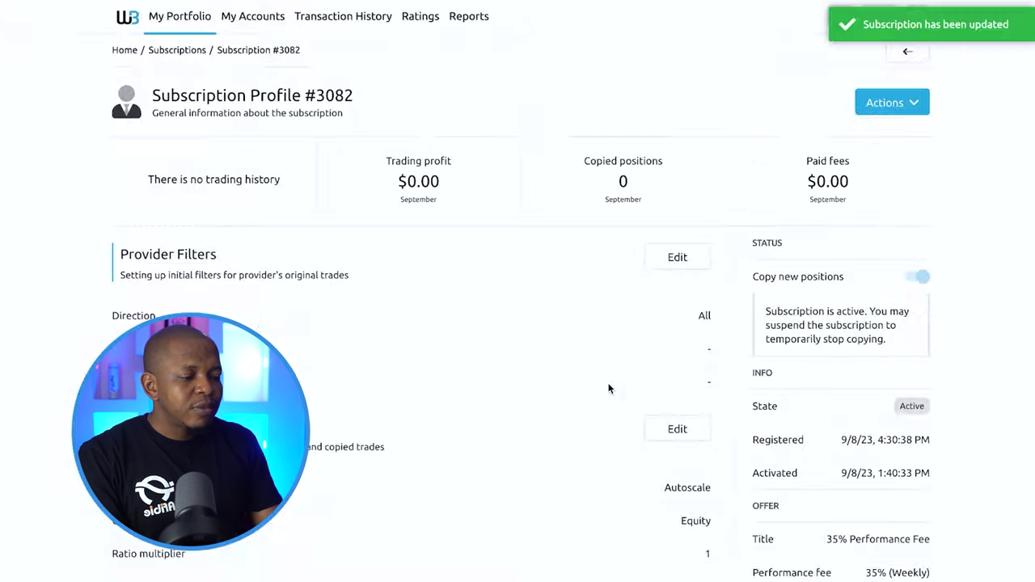
- Return to the subscriptions list and open the profile of the suspended subscription registered on 9/7/23
scroll(962, 210, down, 5)
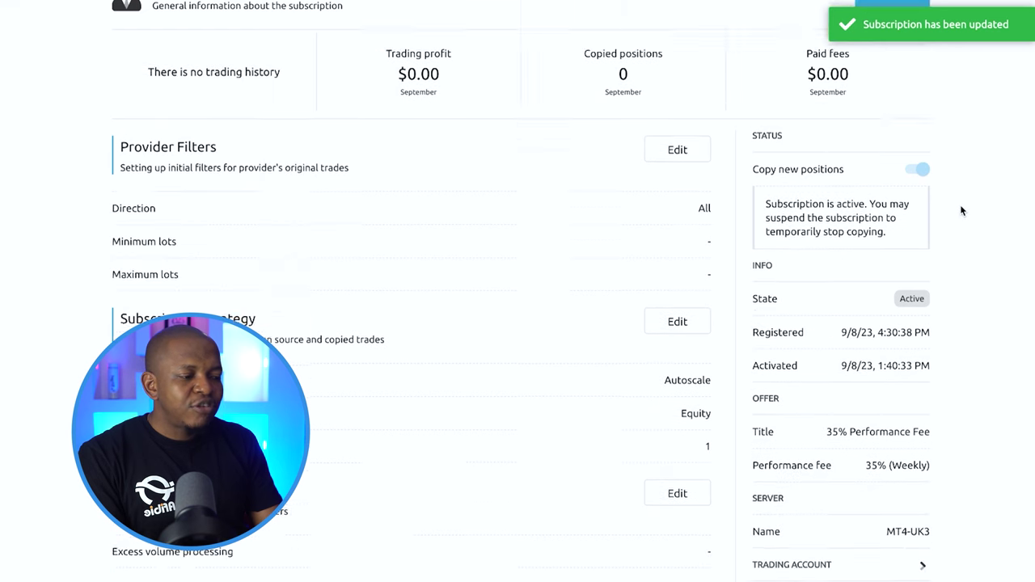
scroll(961, 210, up, 5)
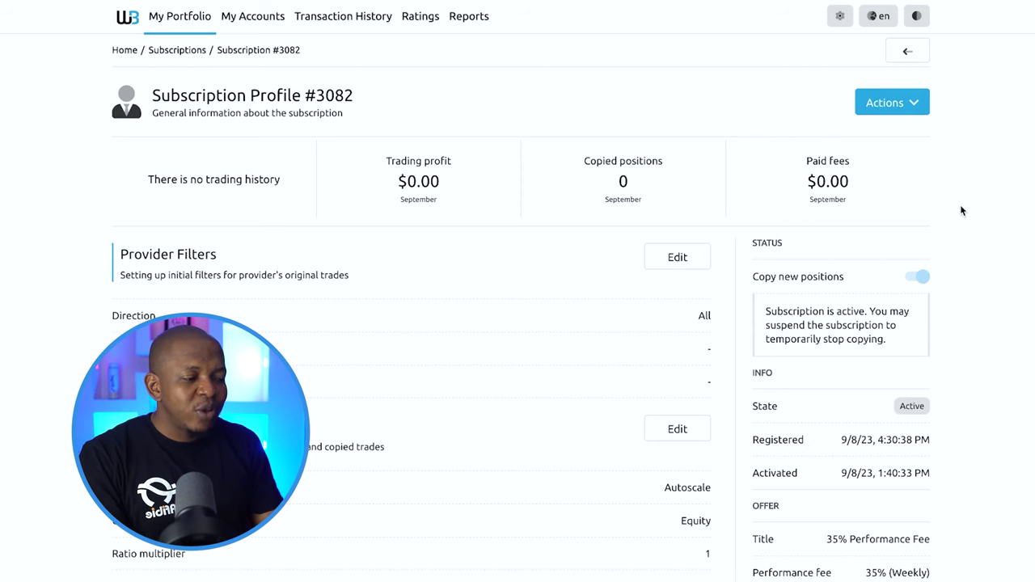
scroll(600, 277, down, 1)
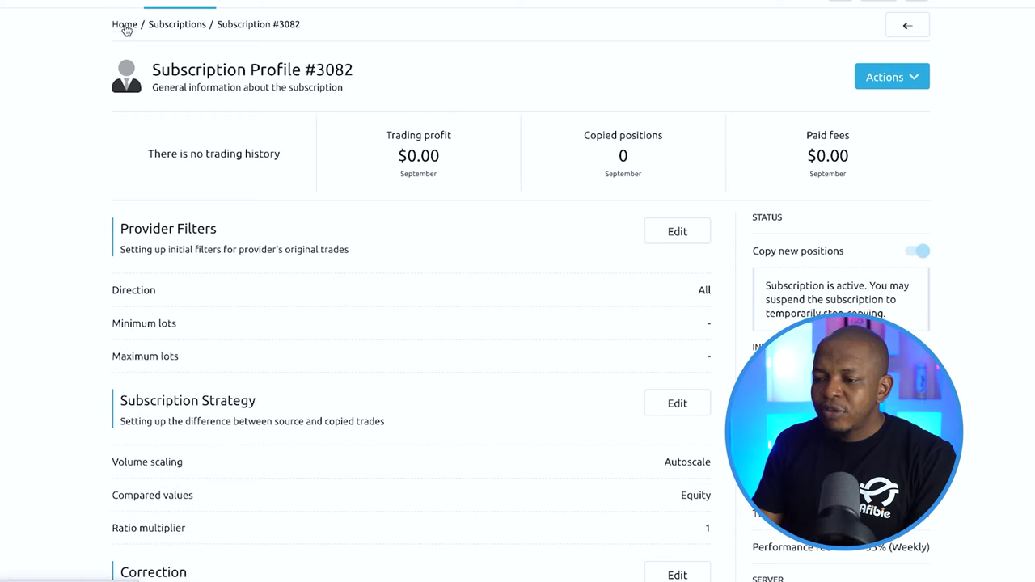
click(167, 29)
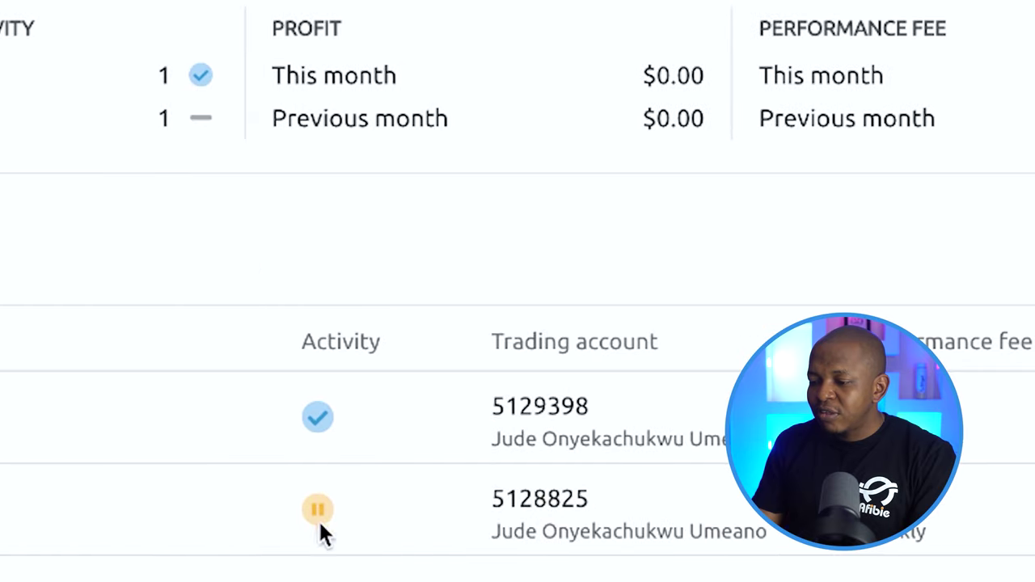
click(690, 318)
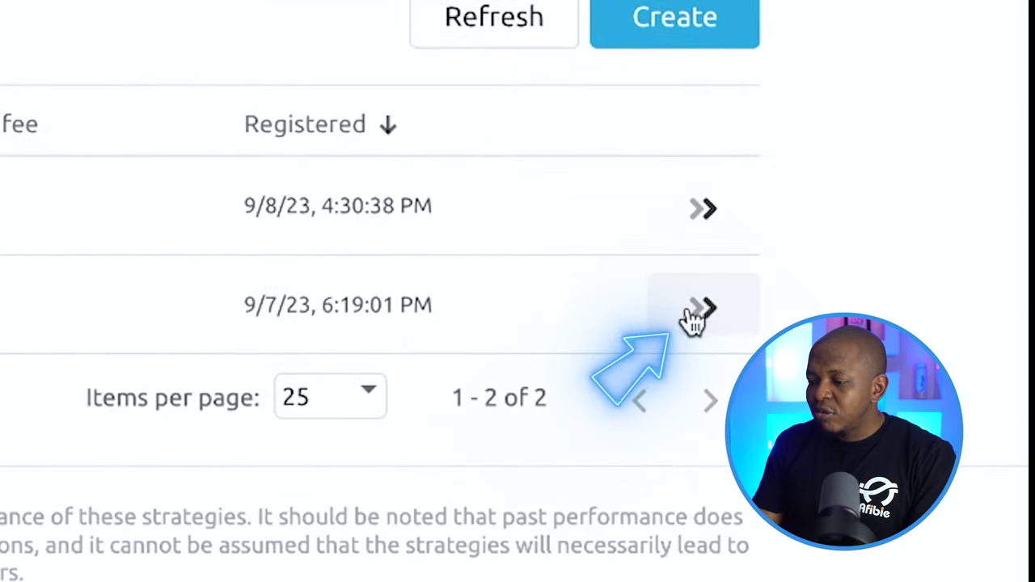
- Review the suspended subscription's settings and activate its copying of new positions
scroll(744, 271, down, 2)
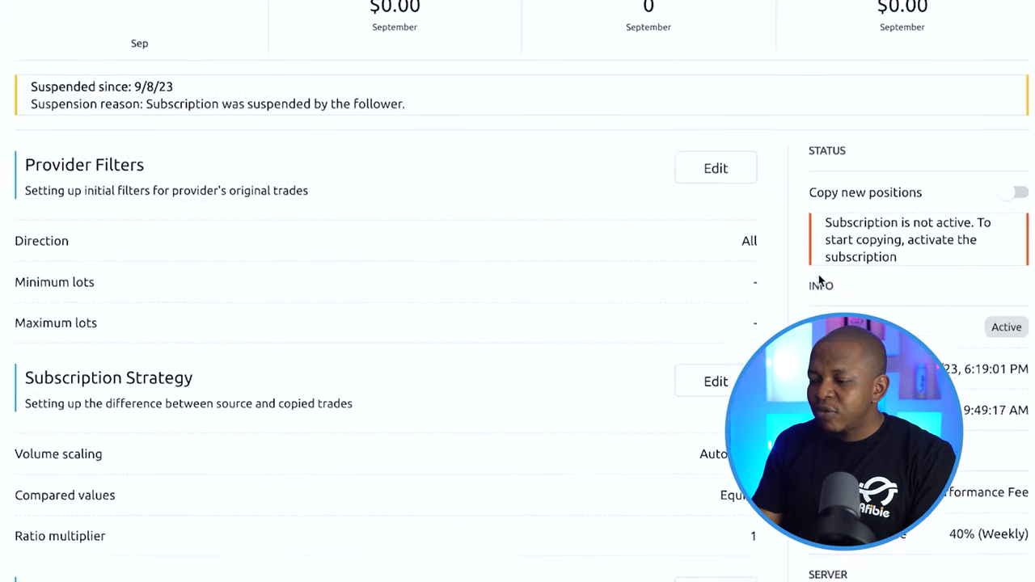
scroll(743, 271, down, 1)
scroll(644, 279, down, 5)
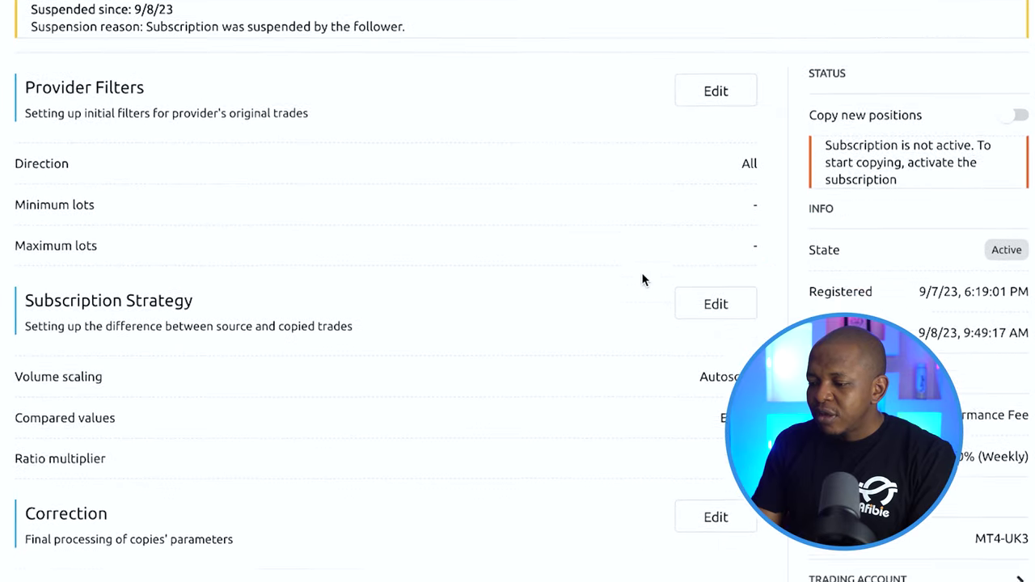
scroll(644, 280, up, 5)
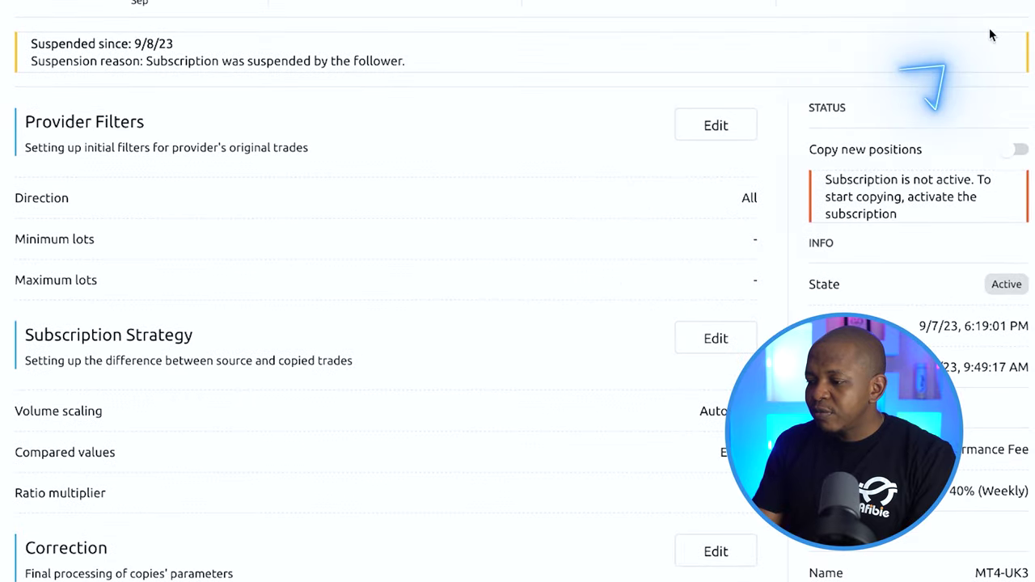
scroll(989, 33, up, 3)
click(981, 57)
click(973, 100)
click(622, 366)
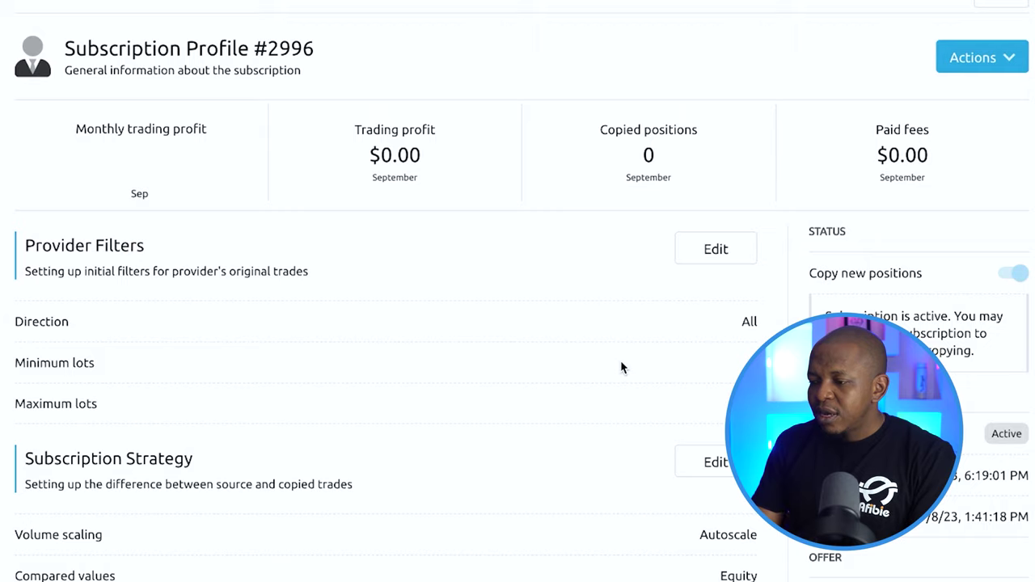
- Look through the reactivated subscription's profile and go back to the list of all subscriptions
scroll(622, 365, down, 7)
scroll(622, 366, up, 7)
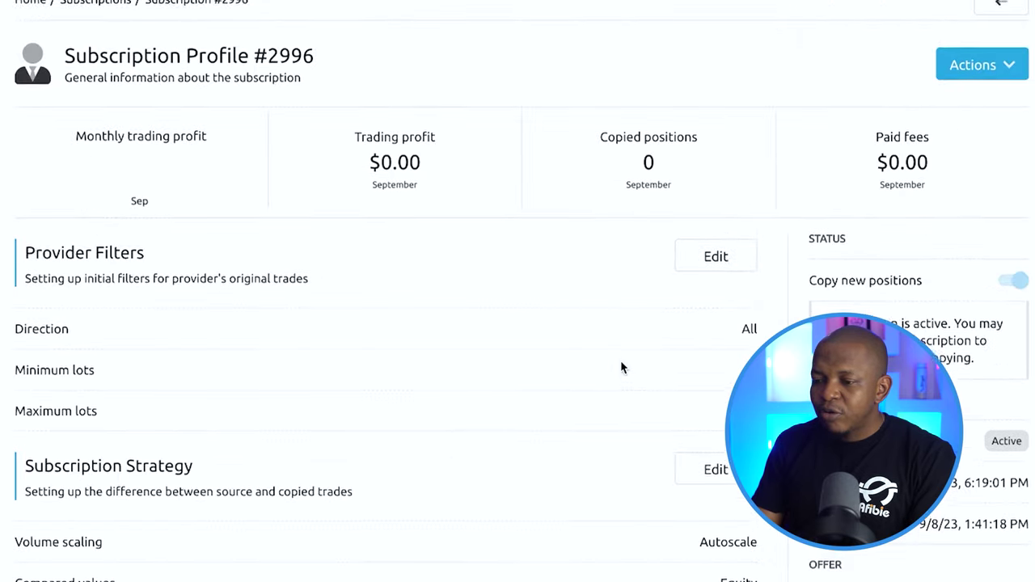
click(101, 12)
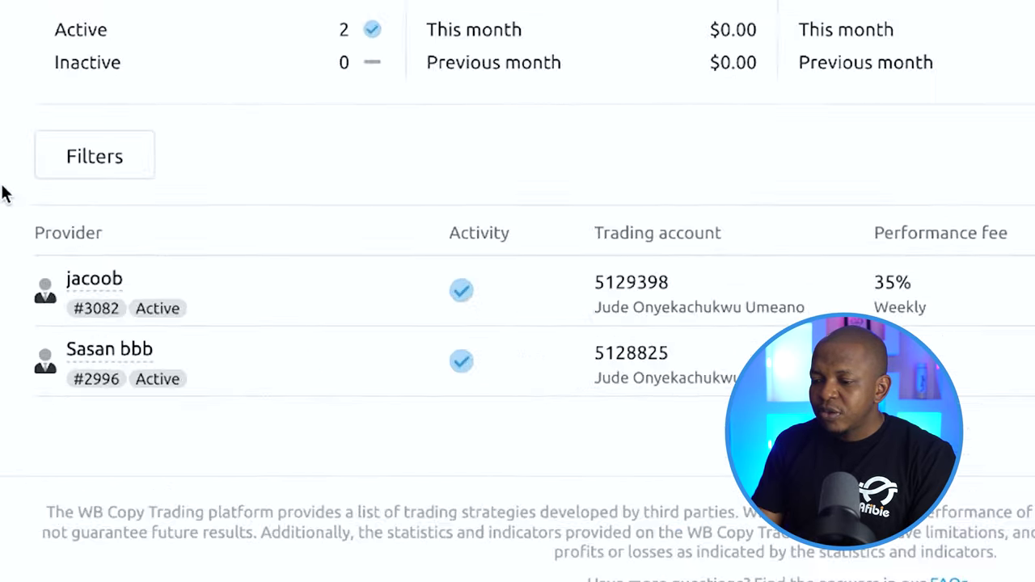